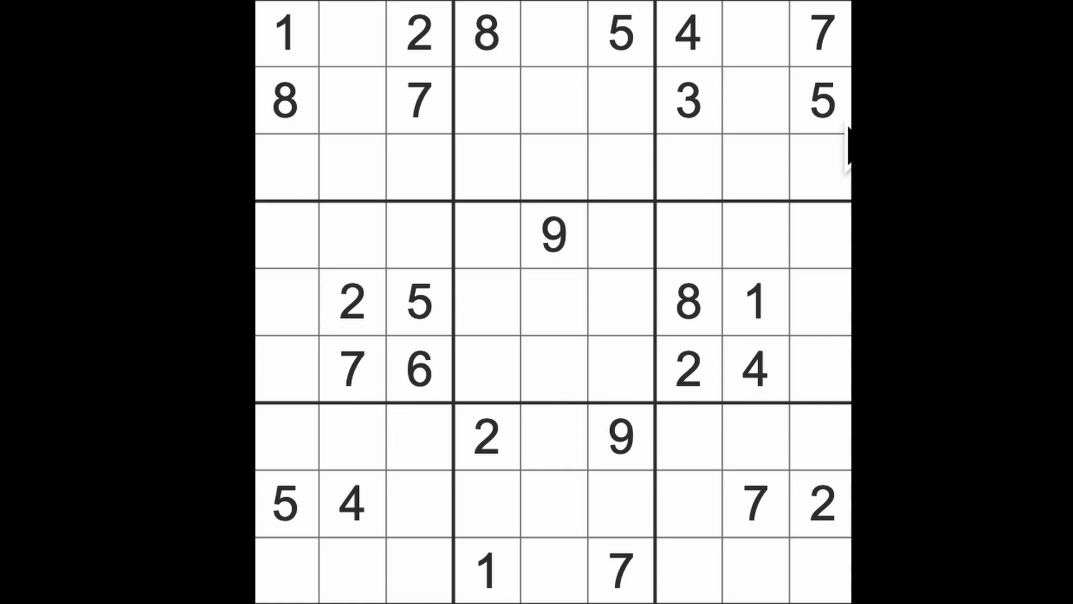
Step: Enter 5 at row 3, column 2 after ruling out rows and columns
drag(822, 101, 375, 126)
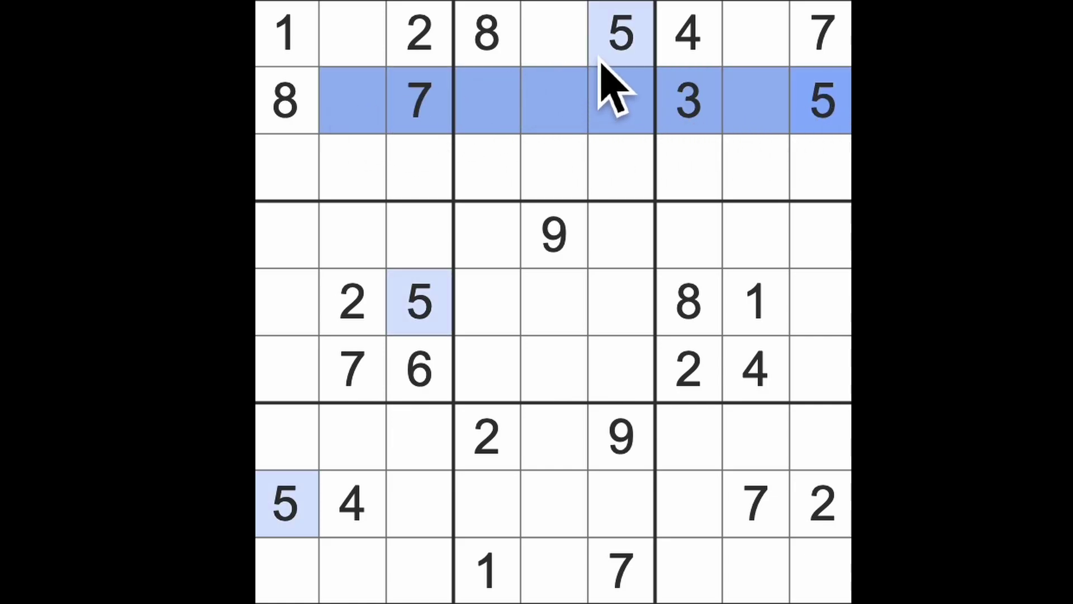
drag(419, 302, 419, 168)
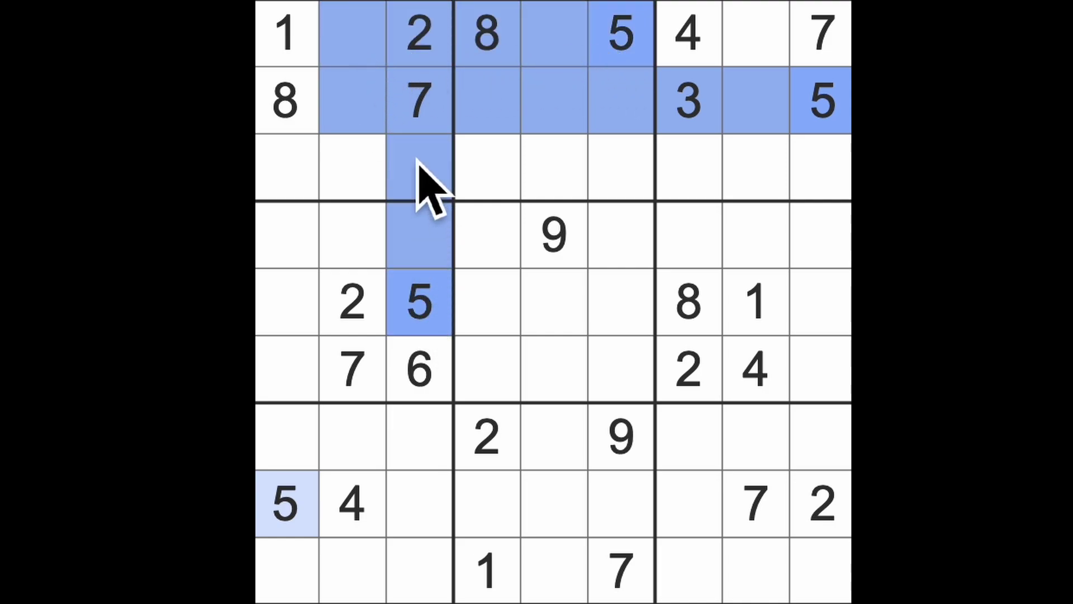
drag(285, 503, 289, 218)
click(287, 168)
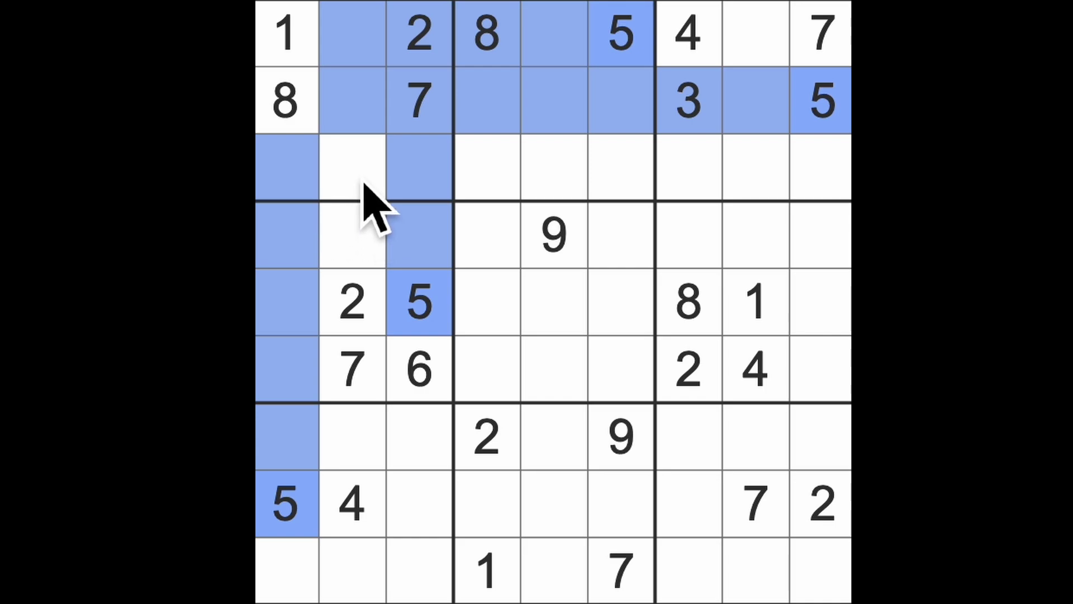
click(352, 168)
text(5)
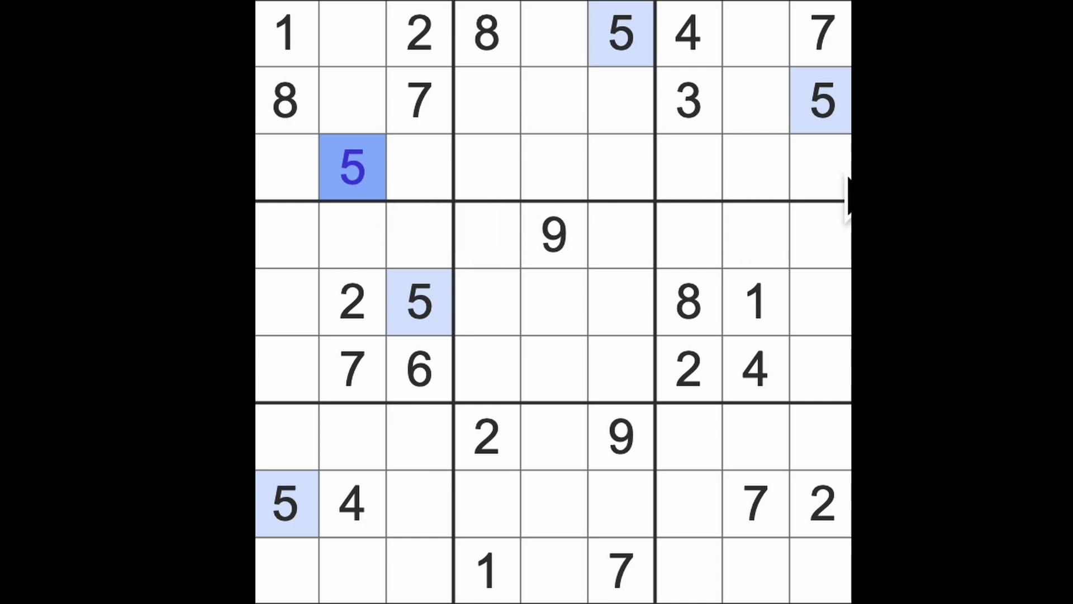
Step: Enter 7 at row 4 column 7 and 5 at row 4 column 8
drag(821, 34, 822, 369)
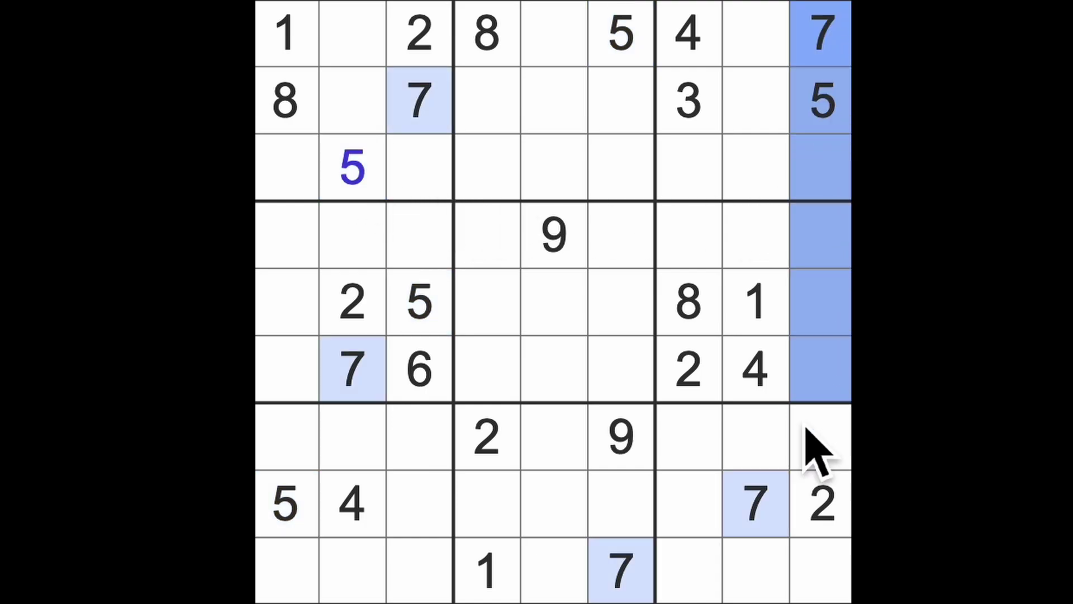
drag(755, 503, 780, 285)
click(700, 243)
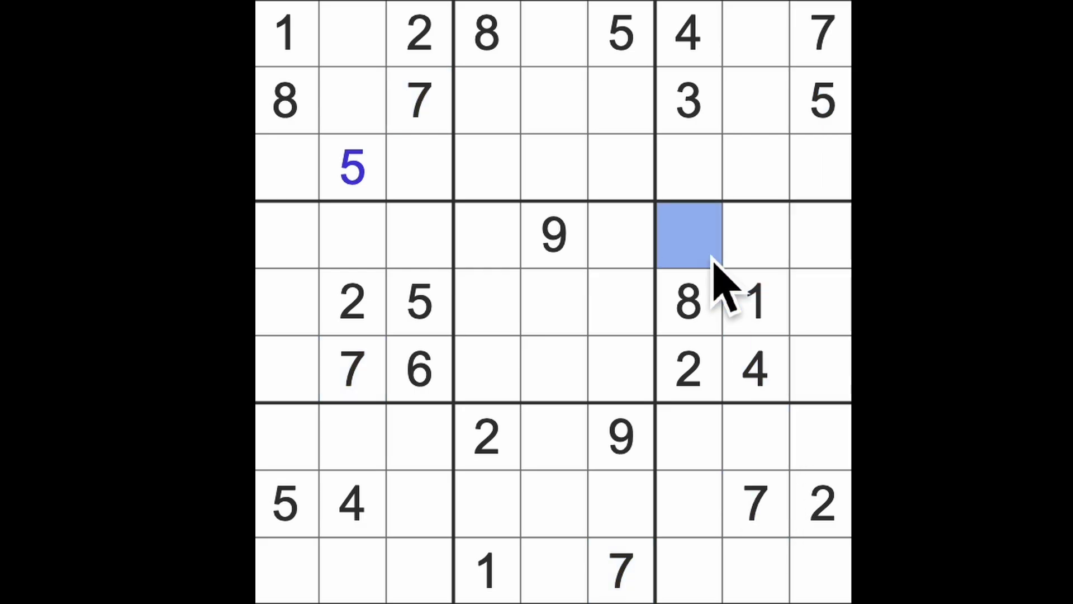
key(7)
drag(822, 100, 834, 381)
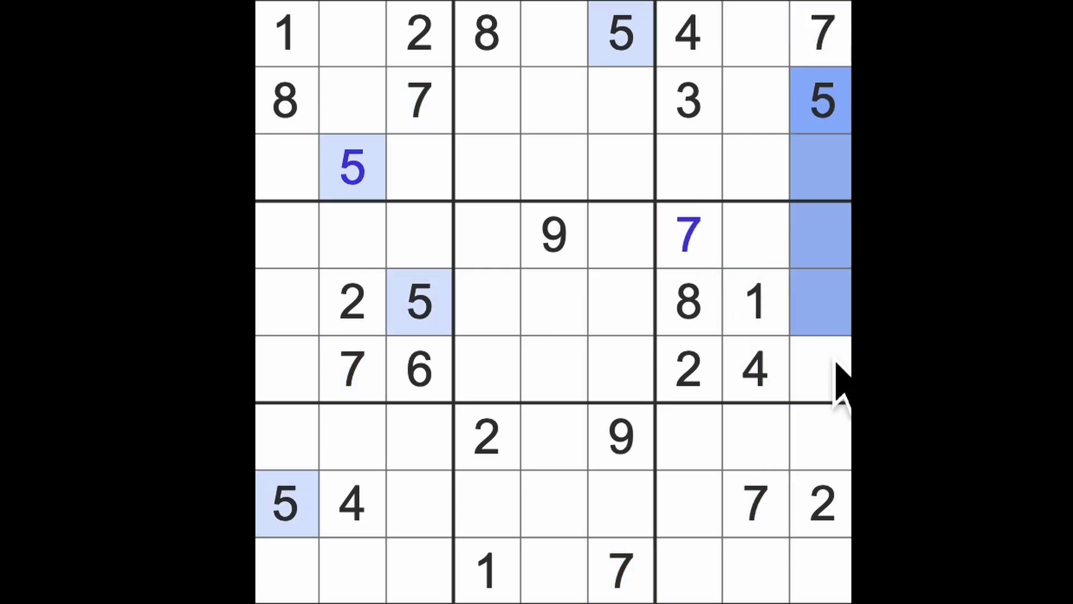
click(755, 235)
key(5)
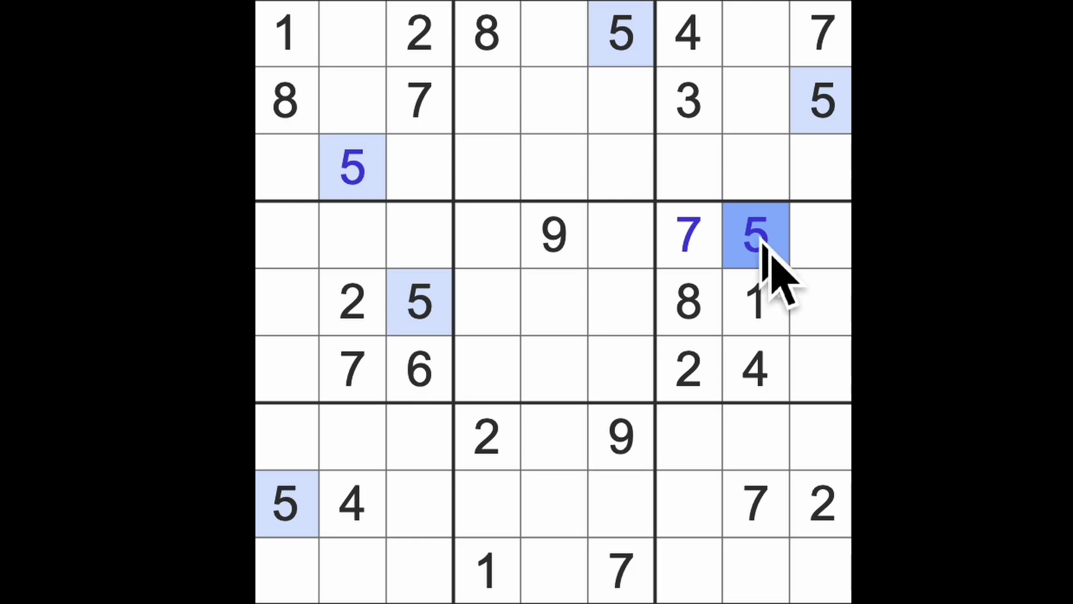
Step: Enter 5 at row 6, column 4 after tracing the centre box
drag(755, 240, 486, 243)
drag(482, 302, 621, 302)
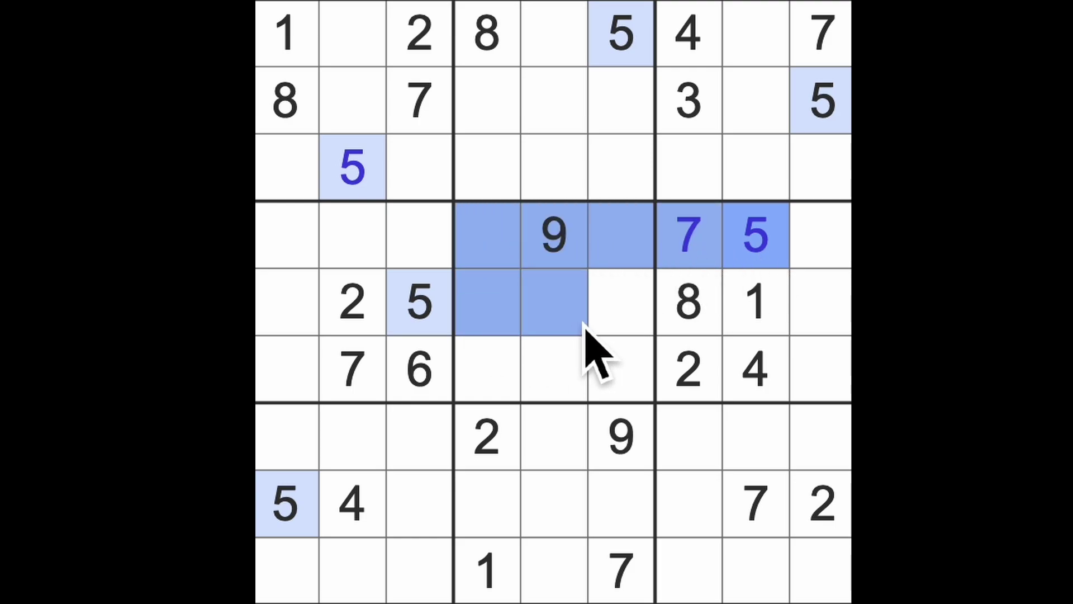
drag(621, 34, 620, 369)
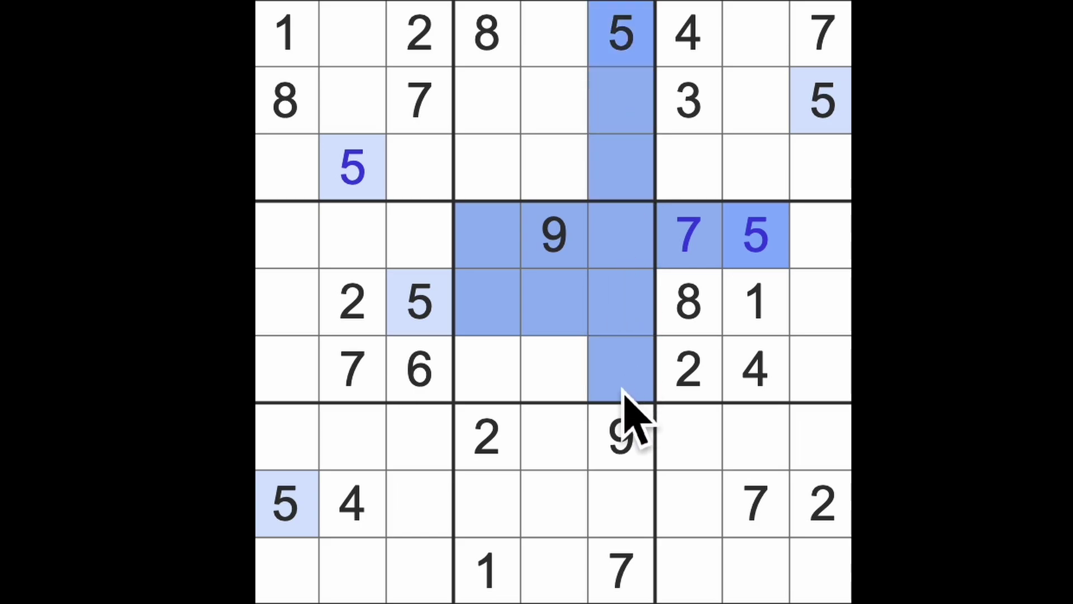
drag(285, 504, 621, 503)
text(7)
ctrl+click(553, 570)
ctrl+click(554, 436)
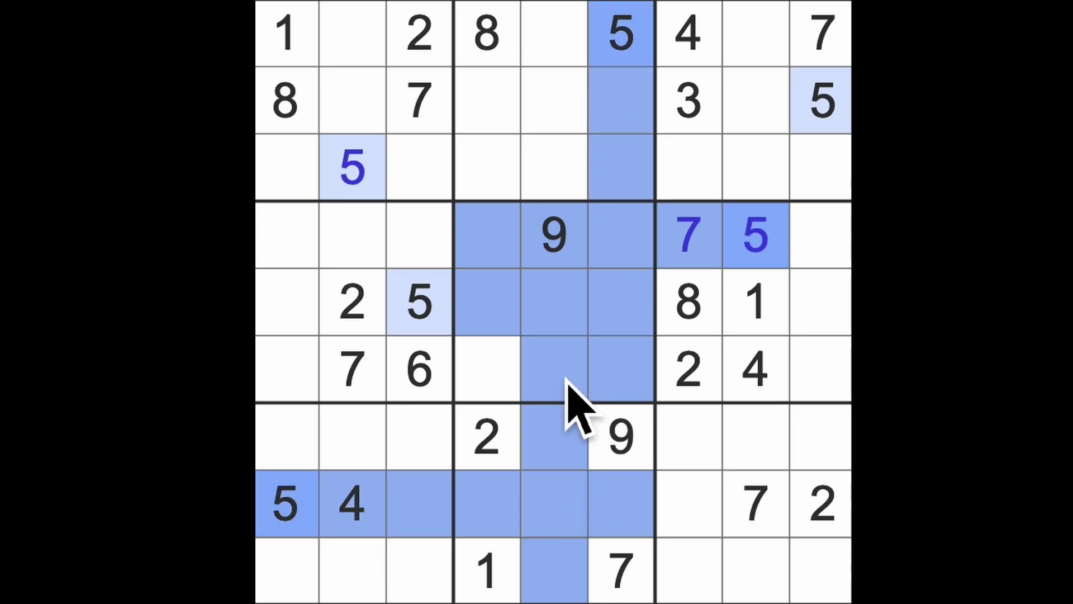
click(490, 377)
text(5)
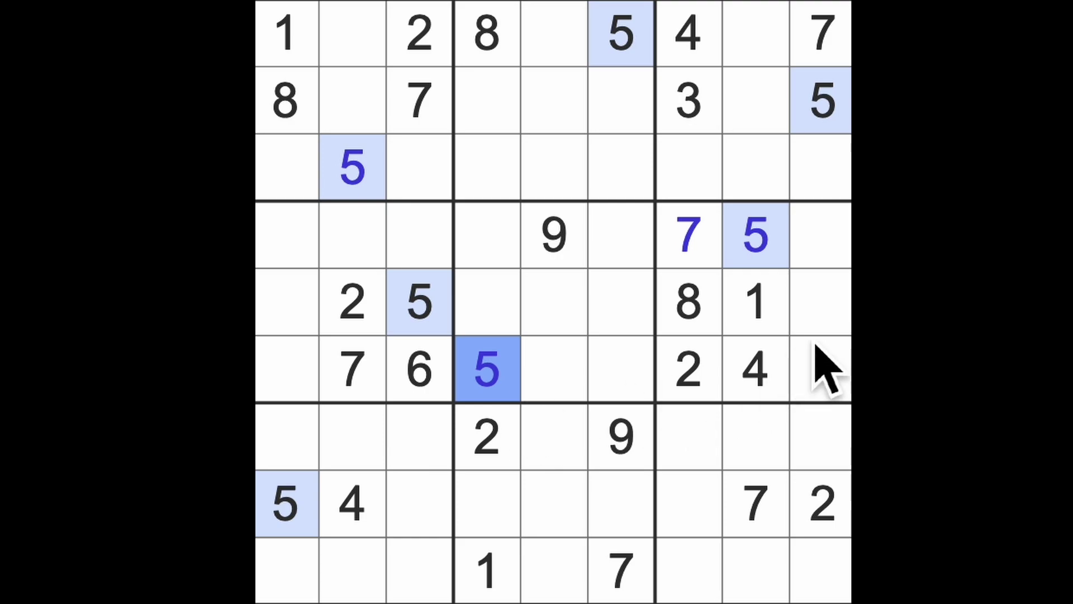
drag(822, 243, 826, 373)
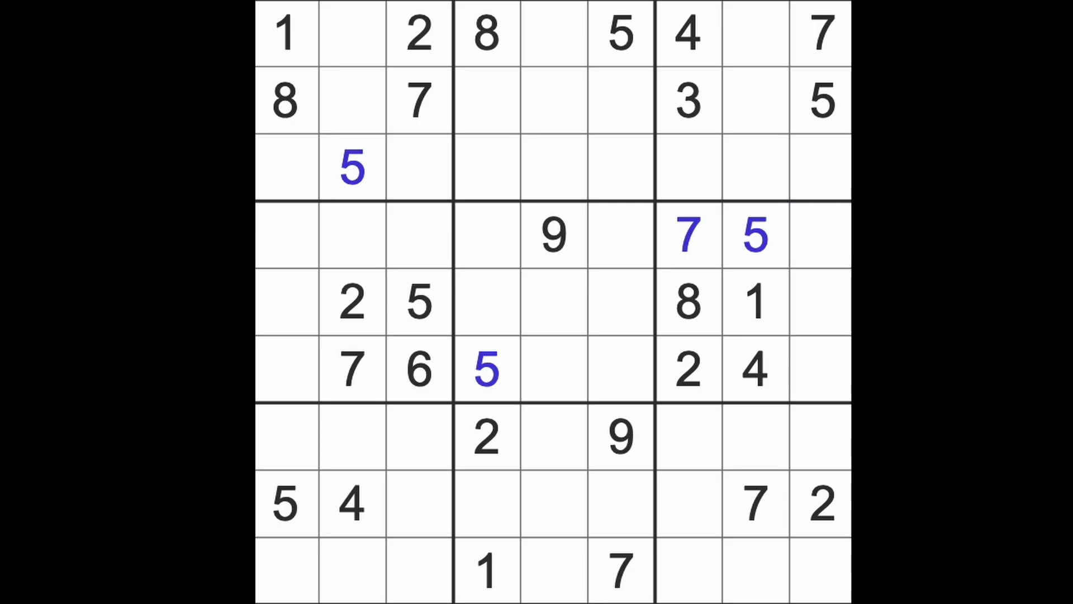
Step: Place 2 in the bottom-left cell, row 9 column 1
drag(822, 501, 327, 536)
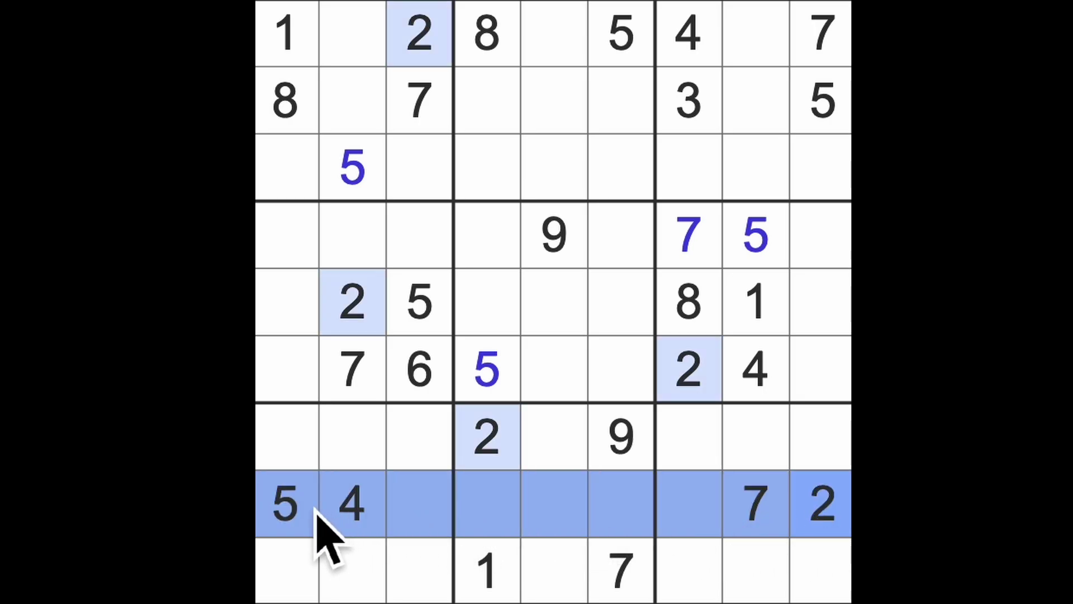
drag(486, 437, 285, 436)
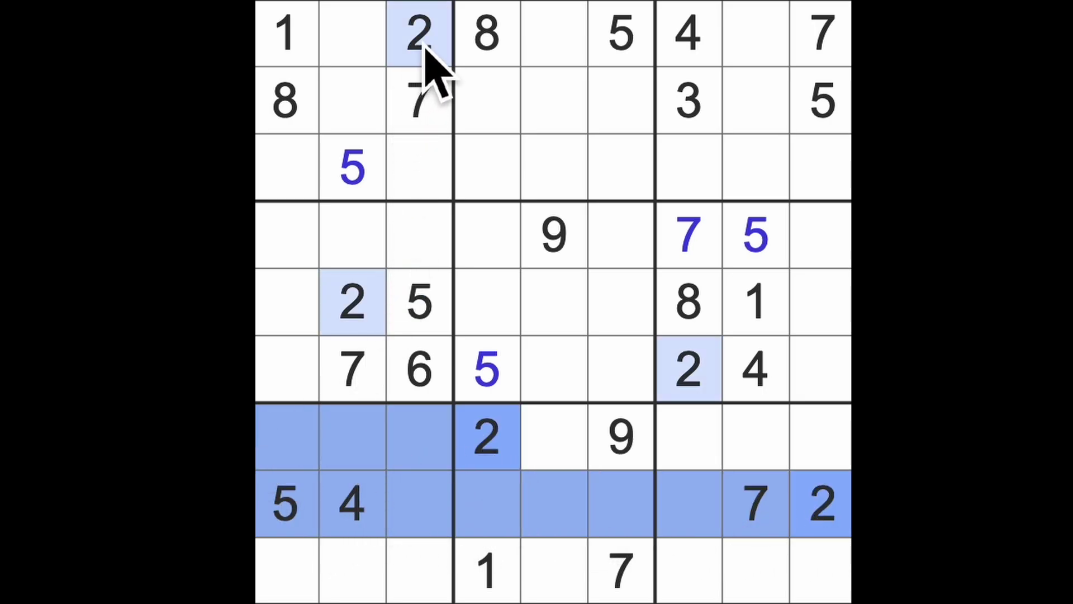
drag(419, 34, 419, 586)
drag(352, 302, 352, 587)
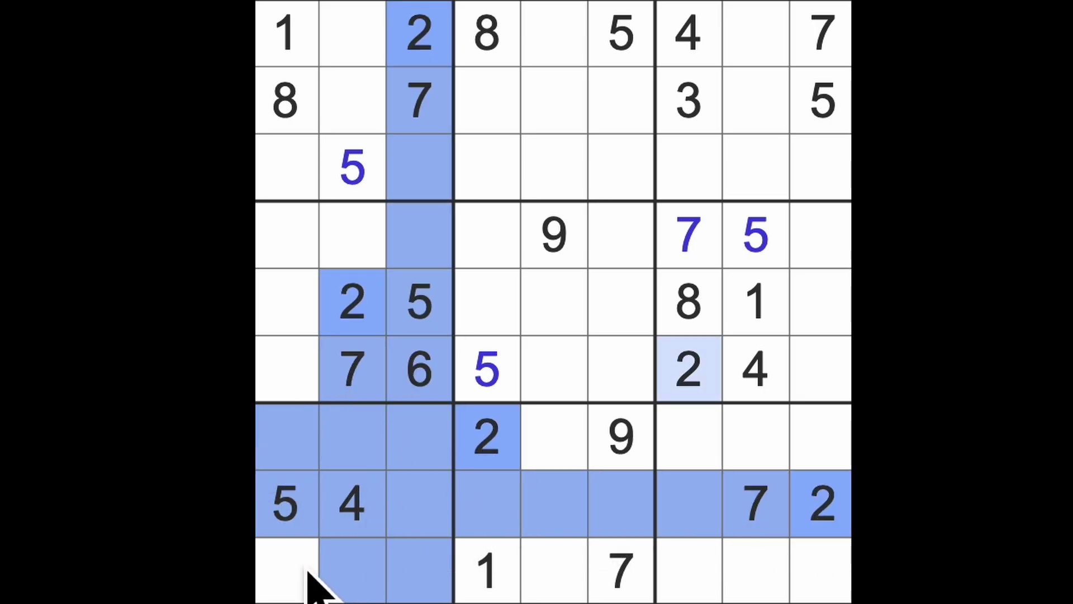
click(285, 571)
text(2)
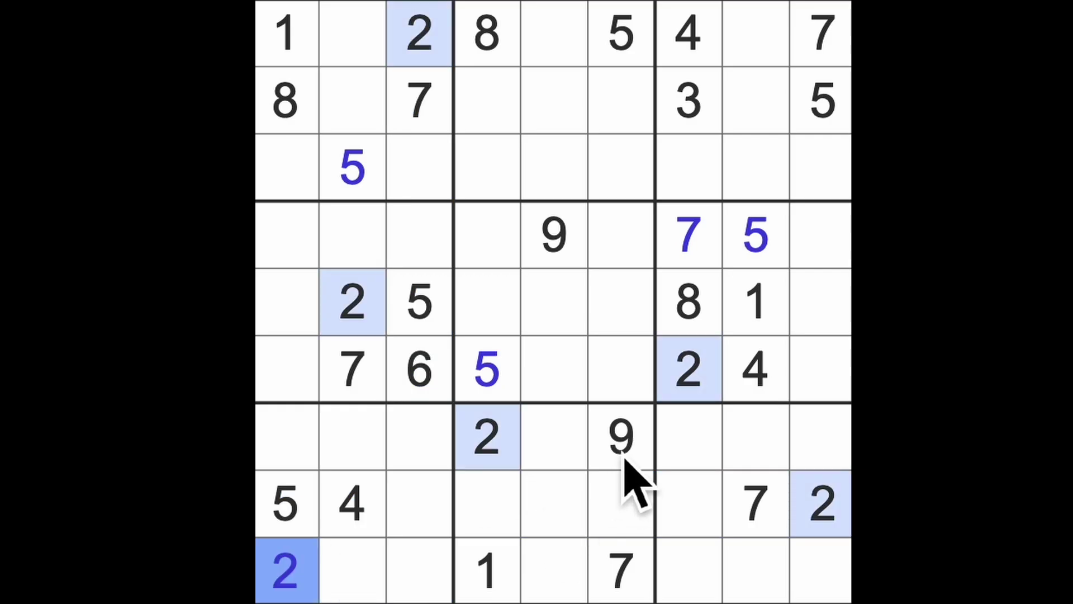
Step: Place 2 at row 4, column 6 in the centre box
drag(687, 369, 554, 369)
mouse_move(352, 302)
mouse_down()
mouse_move(637, 352)
mouse_move(486, 444)
mouse_move(504, 251)
mouse_move(632, 277)
mouse_up()
click(621, 235)
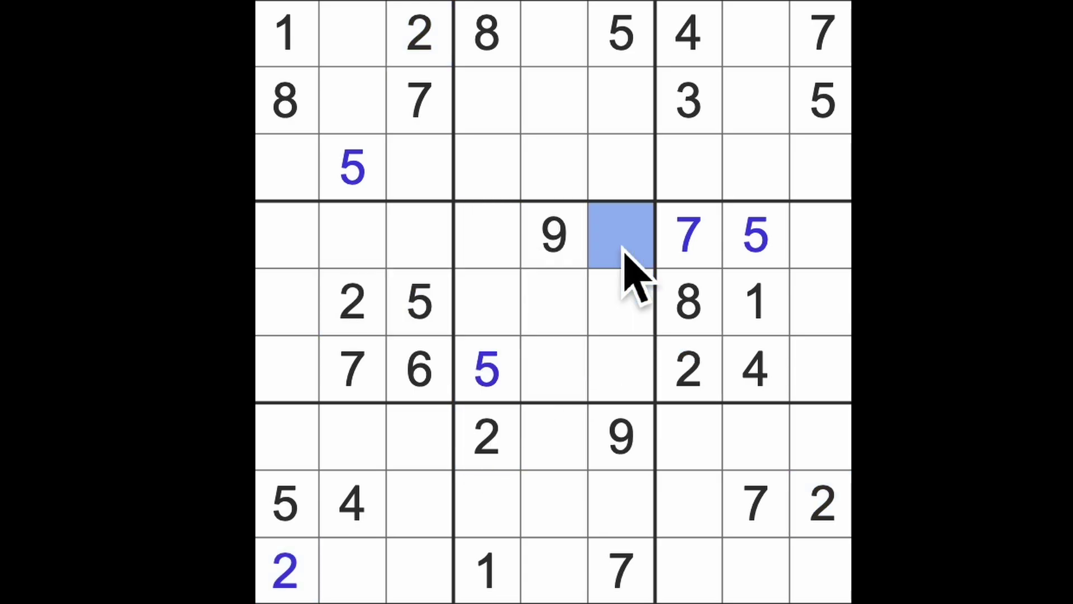
text(2)
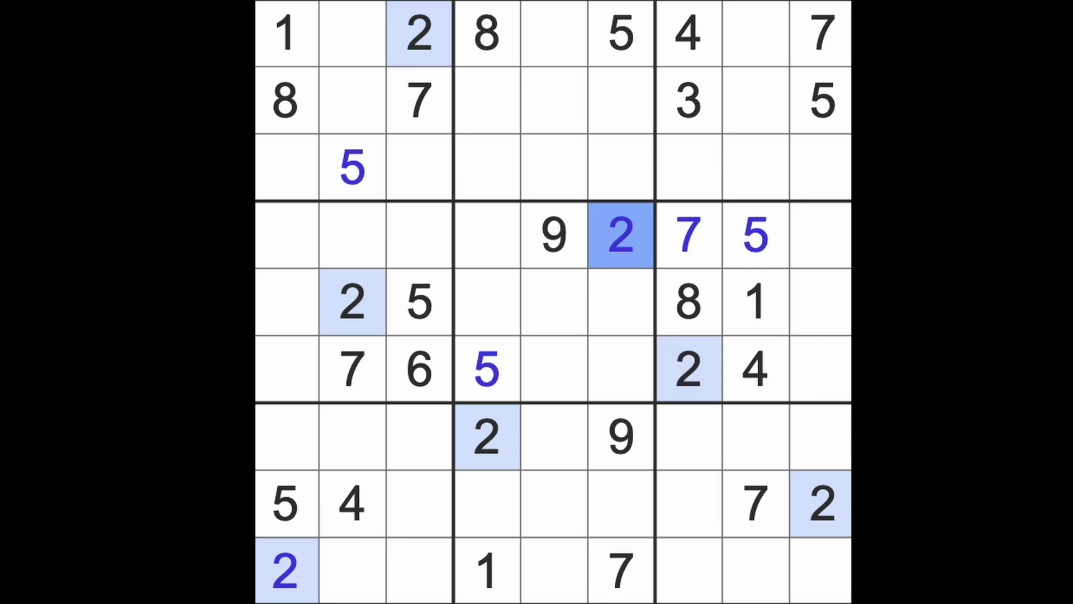
drag(285, 38, 289, 393)
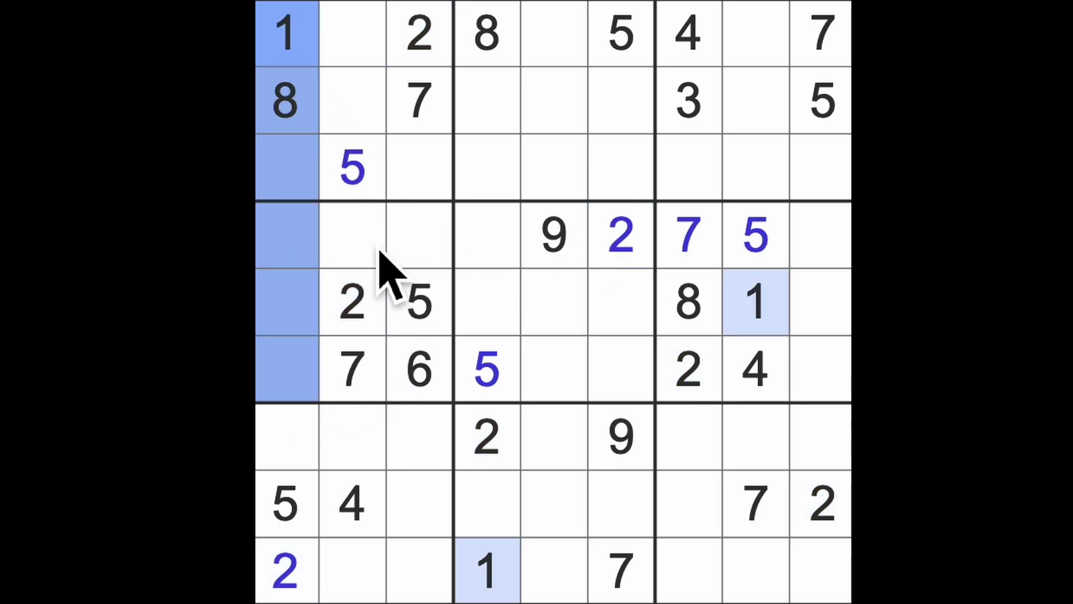
drag(352, 239, 419, 239)
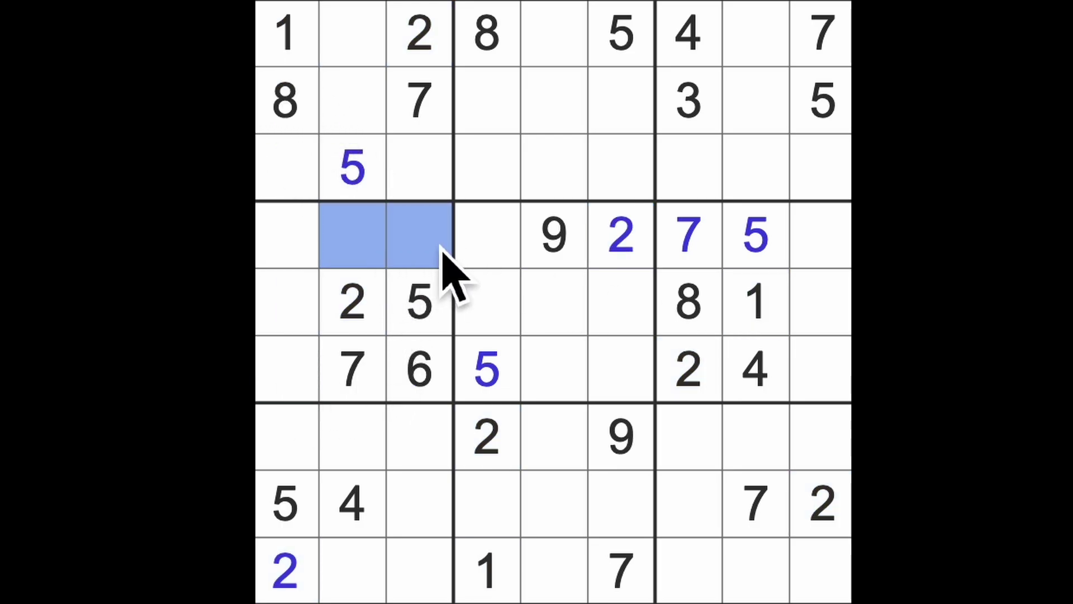
drag(755, 302, 482, 323)
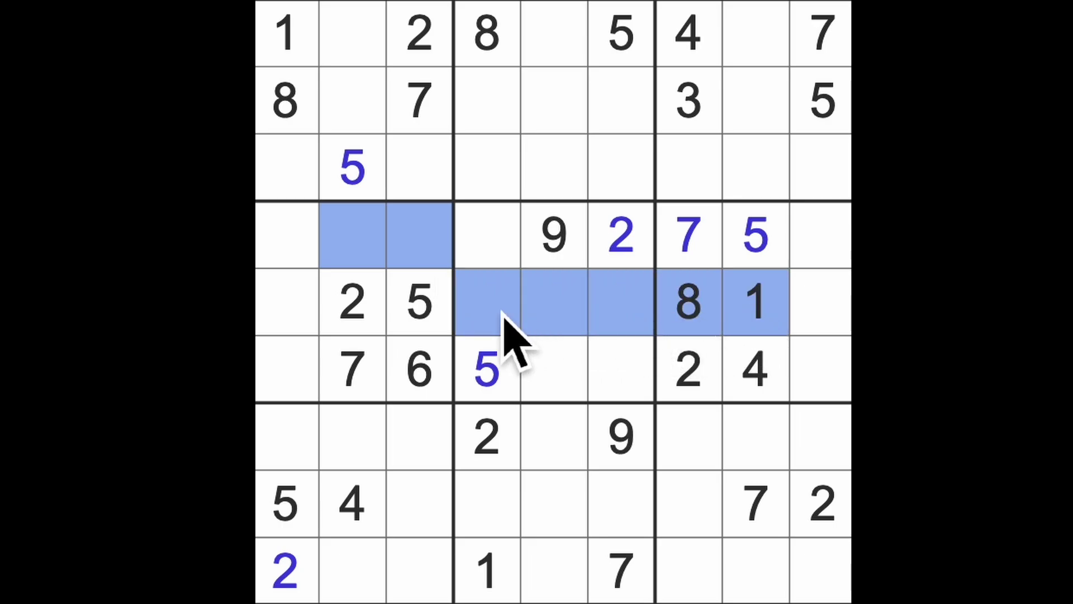
drag(553, 370, 629, 386)
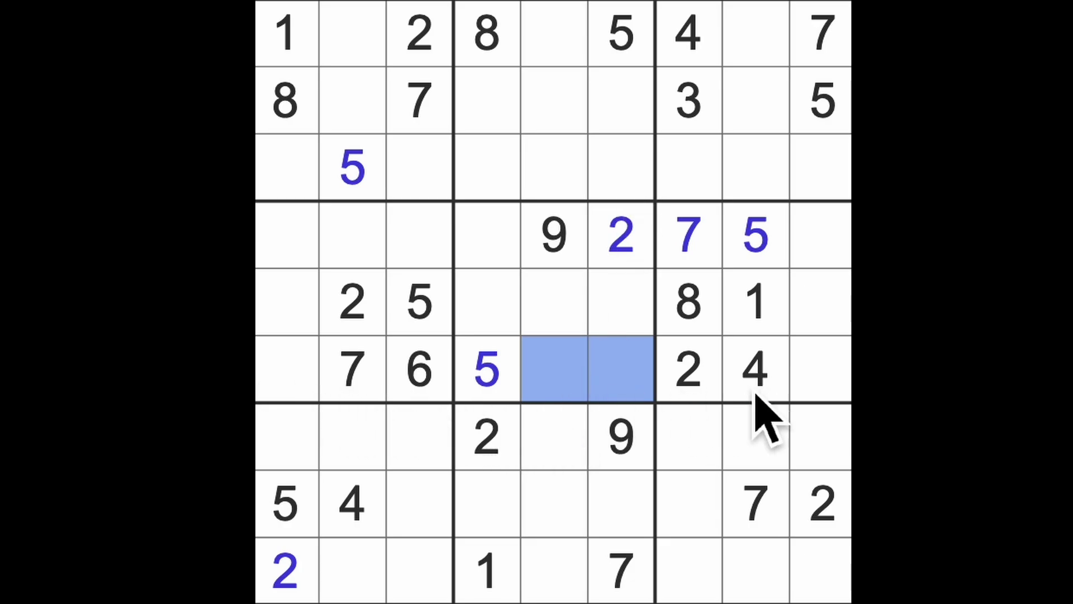
click(289, 369)
ctrl+click(822, 369)
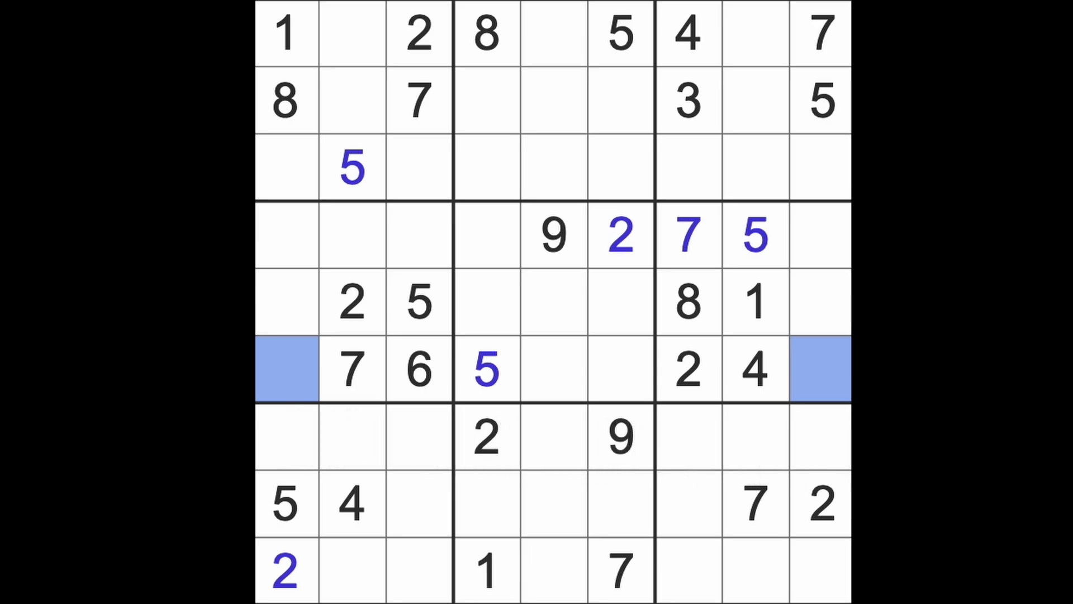
key(Escape)
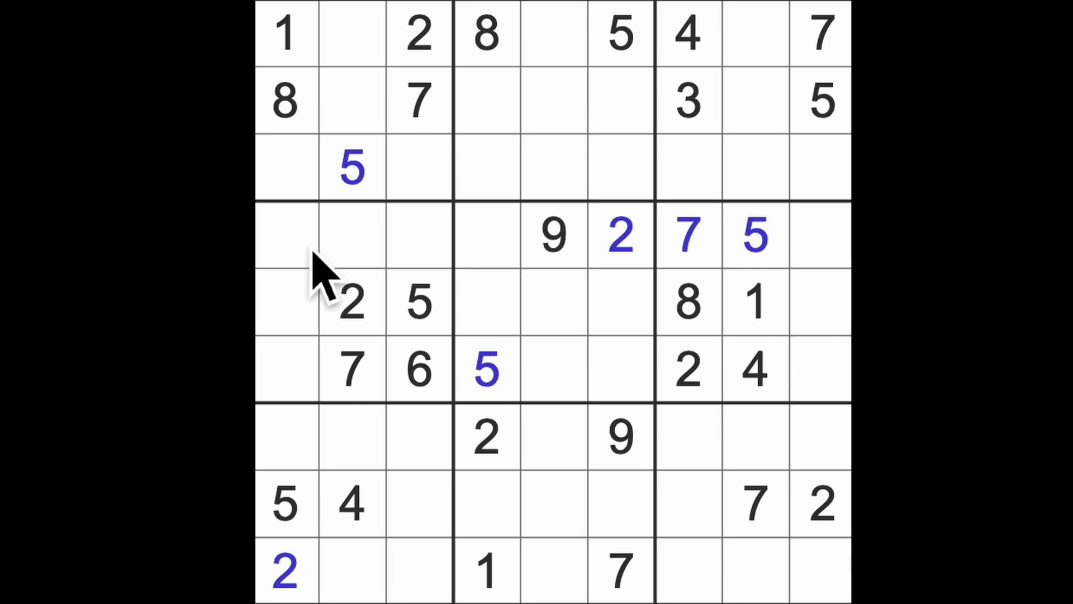
drag(352, 235, 420, 235)
drag(287, 235, 287, 373)
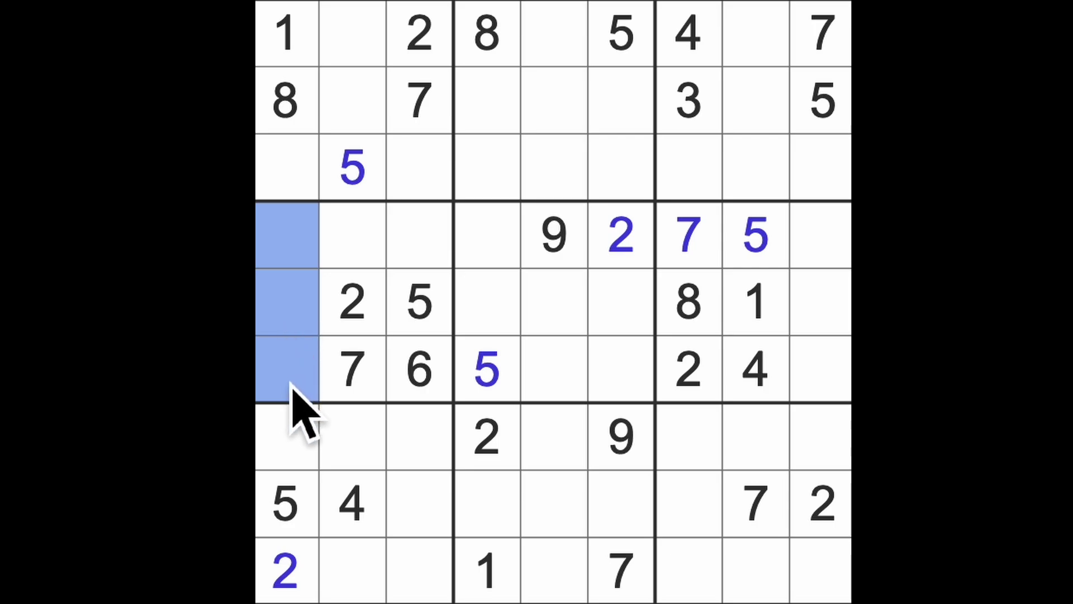
Step: Enter 4 at row 3 column 3, then 3, 9 and 6 in row 1
click(290, 168)
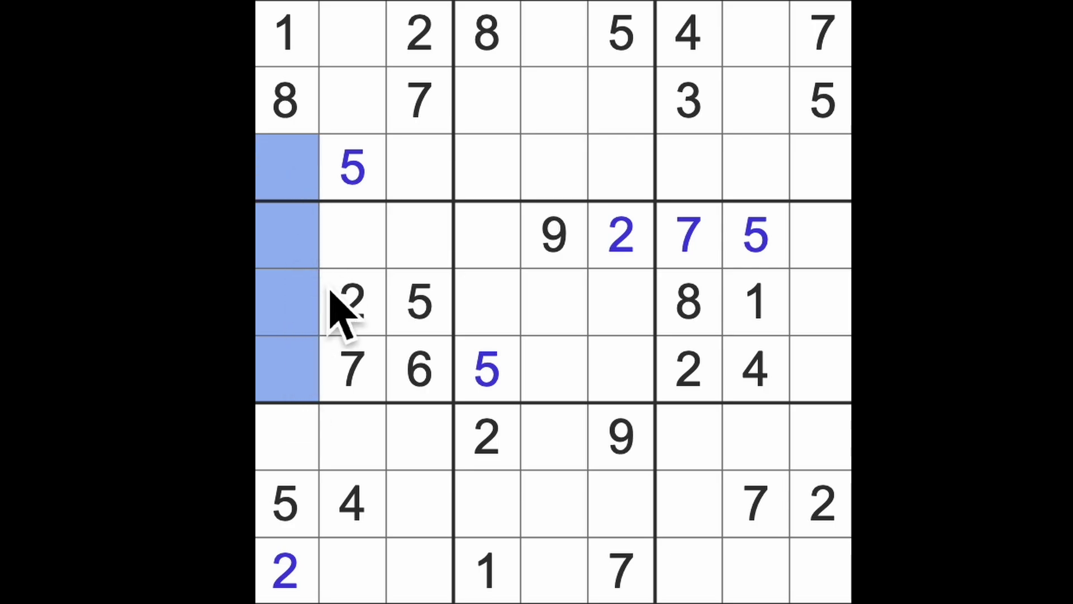
drag(352, 503, 374, 67)
click(419, 168)
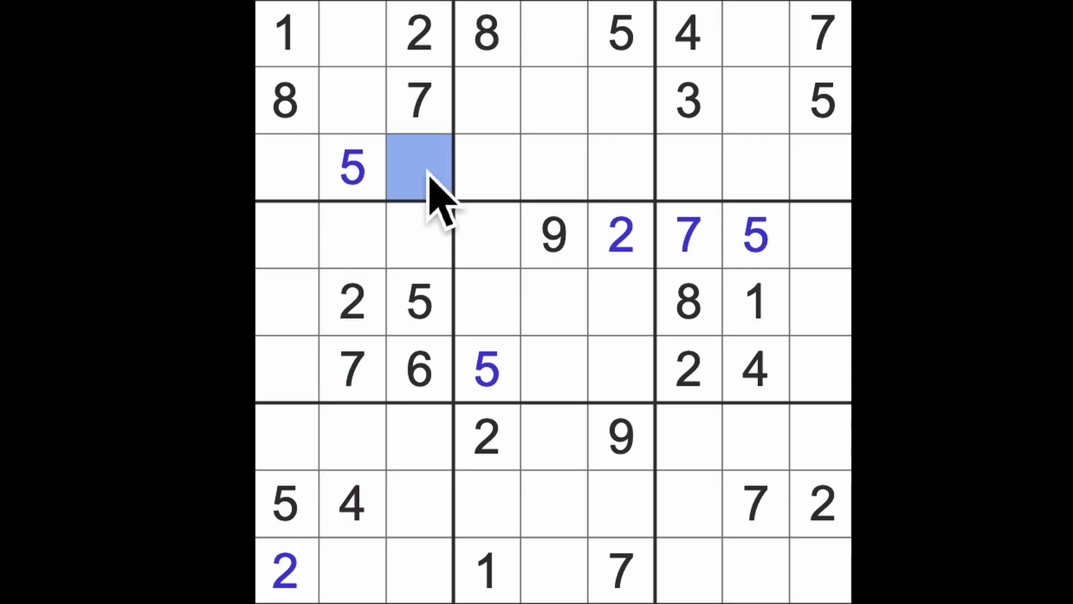
text(4)
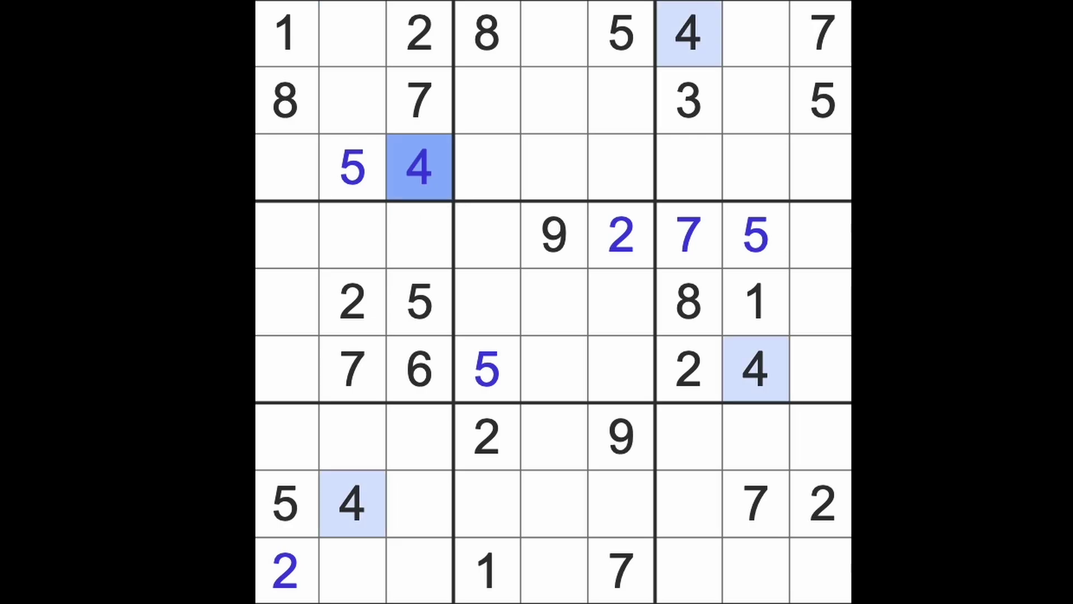
drag(290, 369, 290, 176)
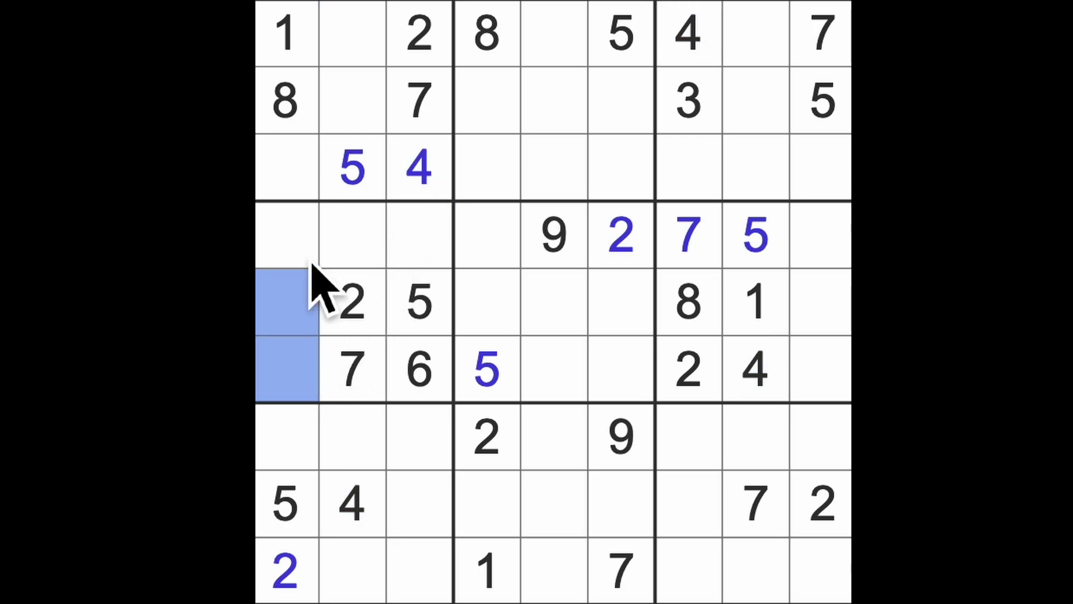
drag(688, 101, 352, 92)
click(352, 34)
text(3)
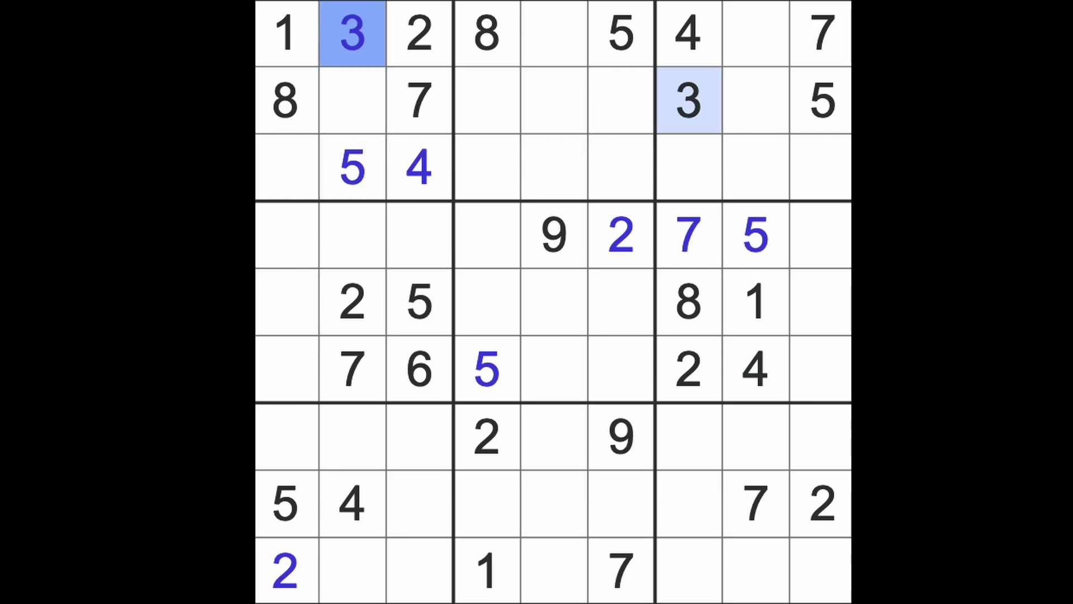
drag(553, 252, 553, 34)
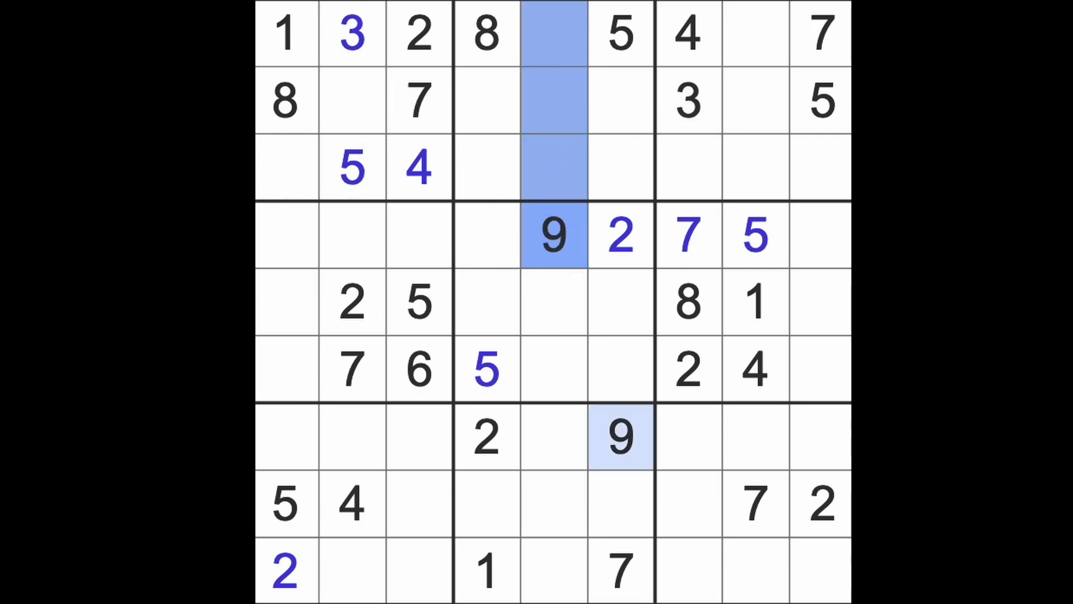
click(756, 34)
text(9)
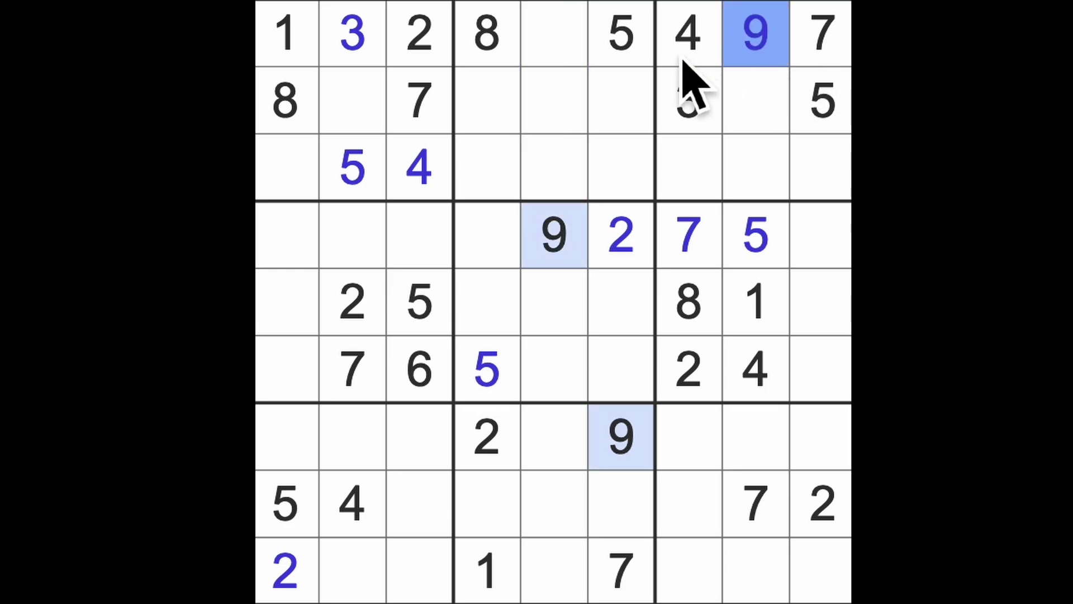
click(555, 34)
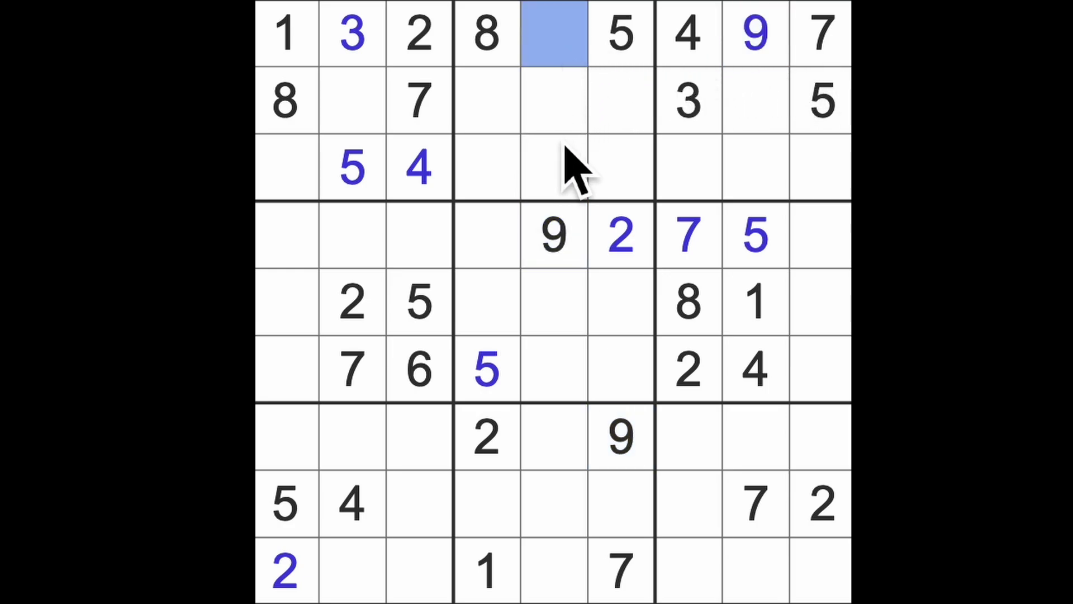
text(6)
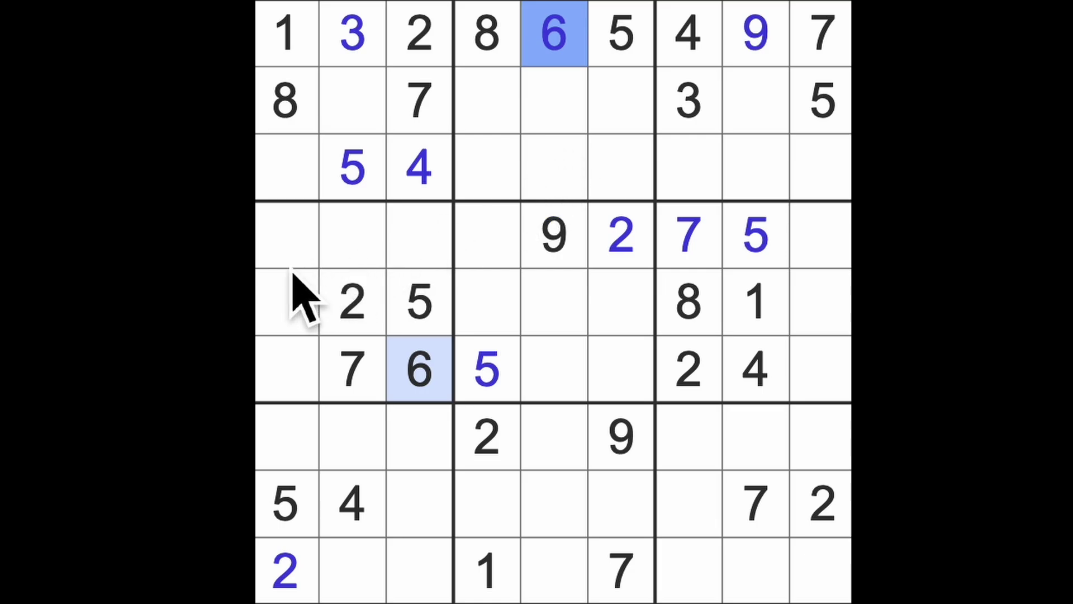
Step: Enter 9 at row 2 column 2, 6 at row 3 column 1, 6 at row 2 column 8
drag(289, 277, 303, 378)
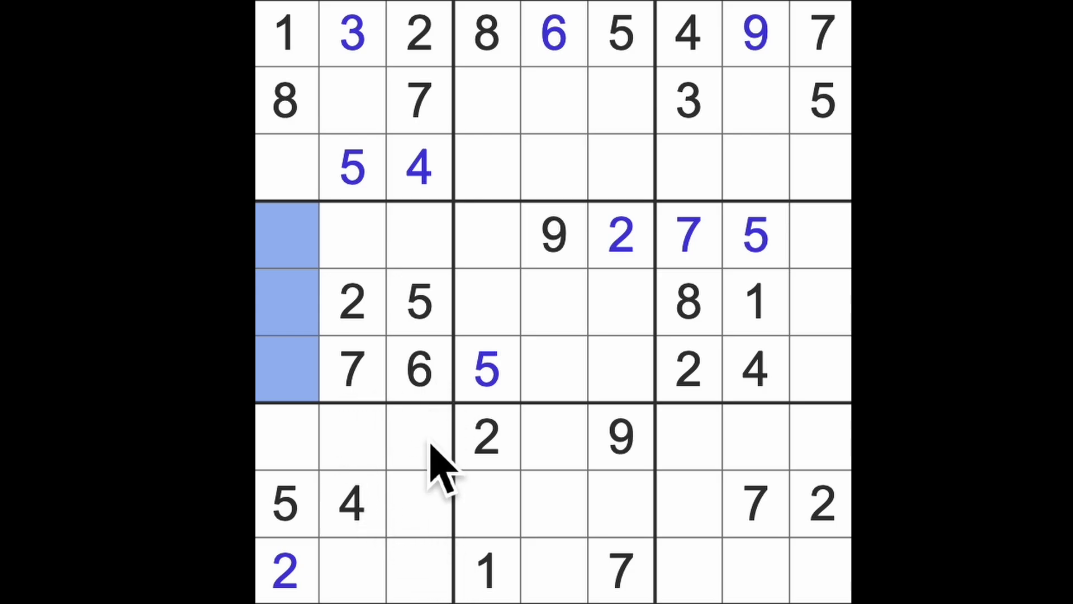
ctrl+click(302, 169)
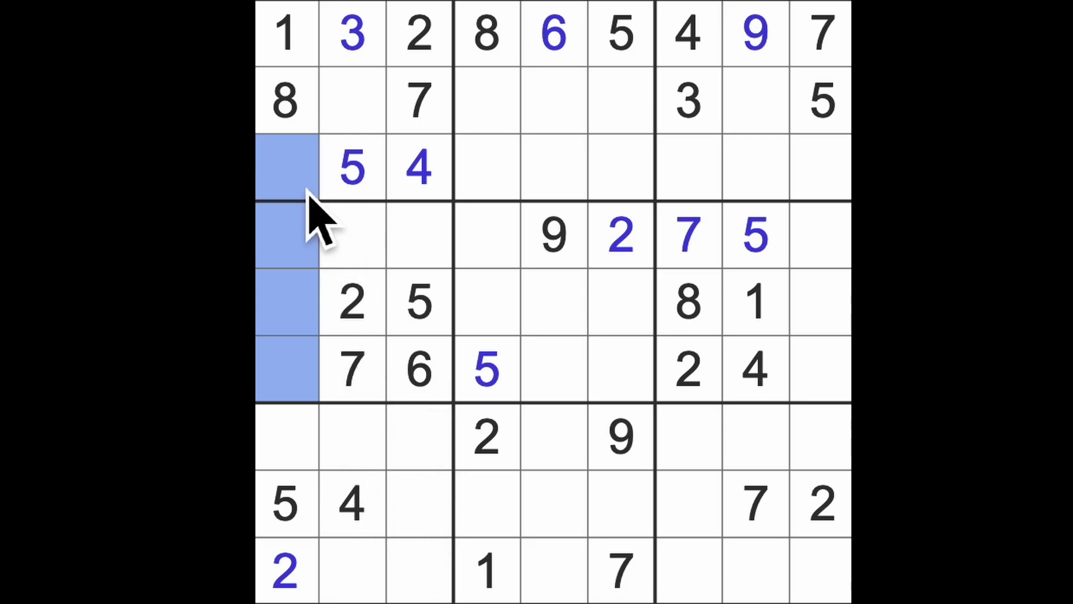
click(359, 126)
text(9)
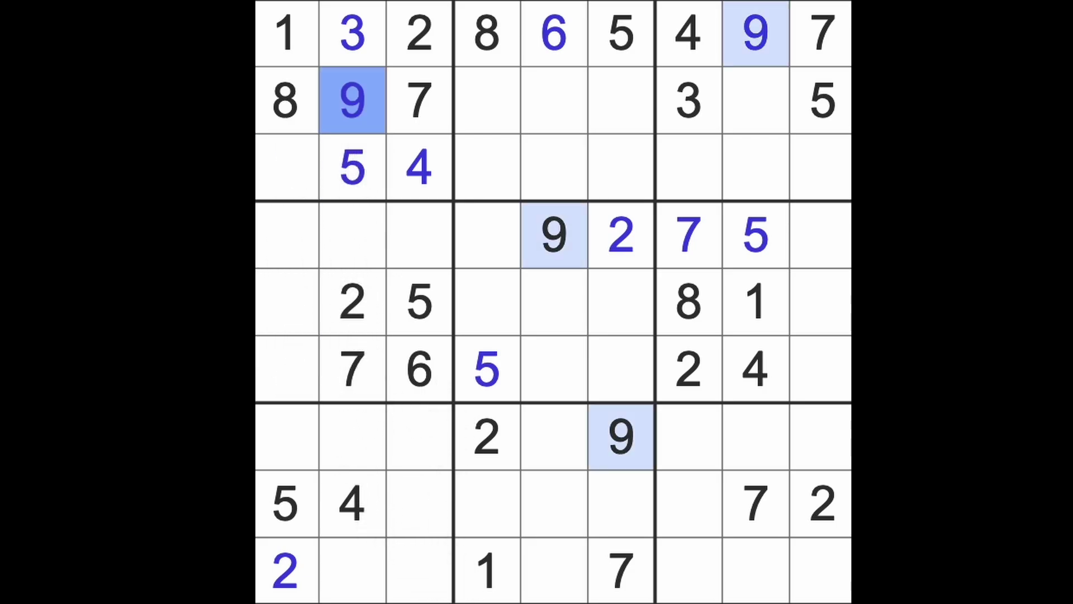
click(298, 181)
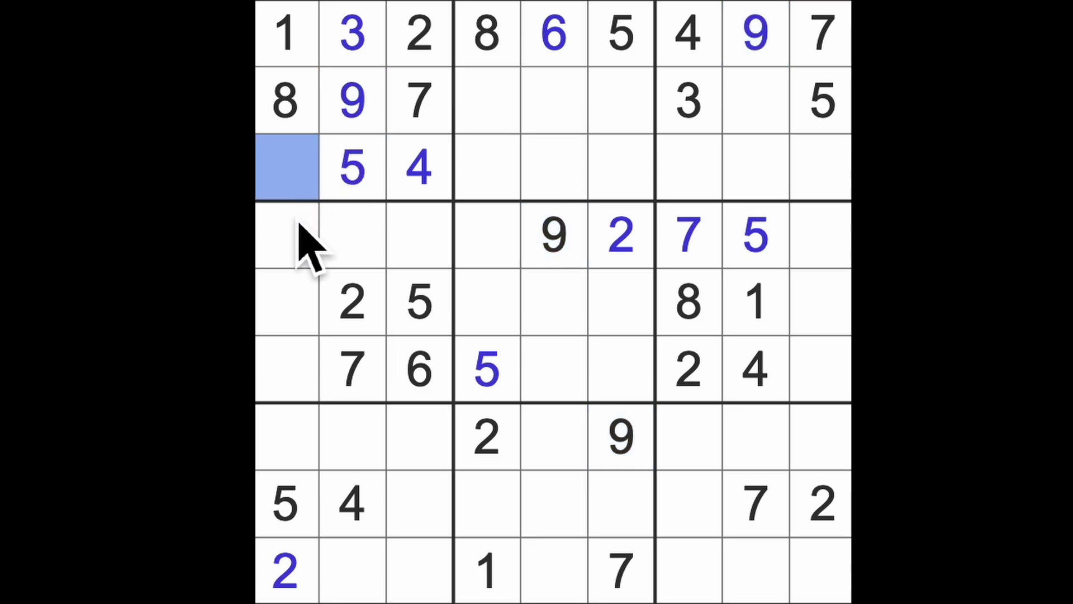
text(6)
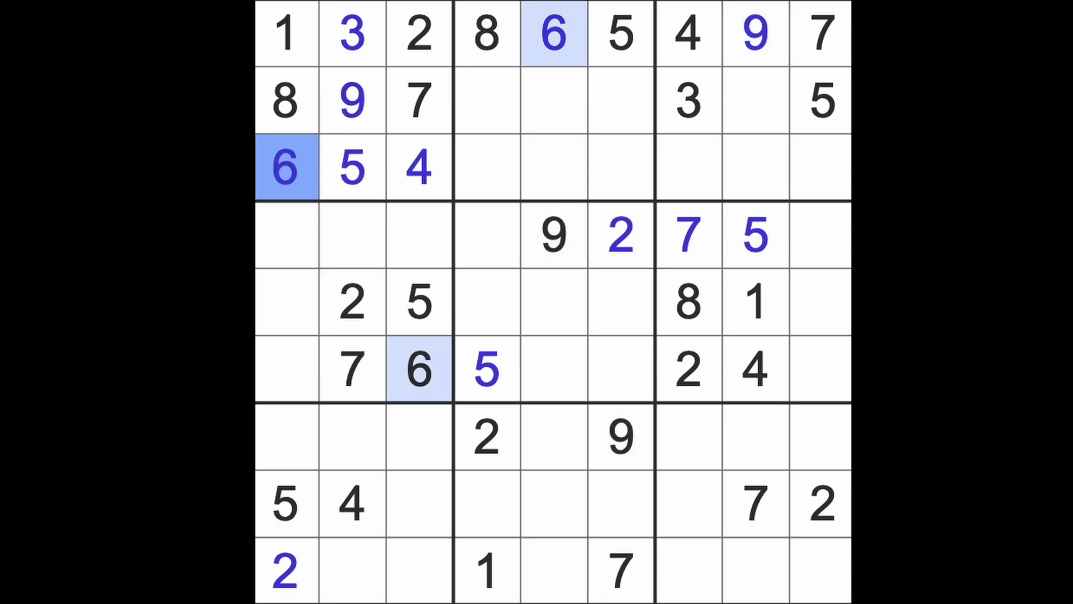
drag(290, 168, 809, 168)
click(755, 101)
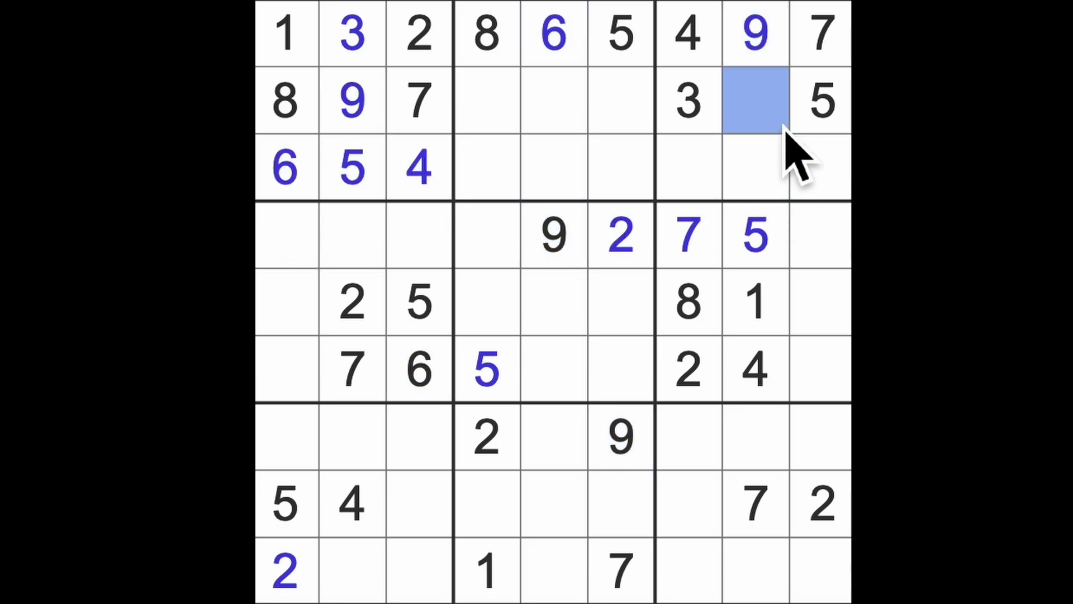
text(6)
Step: Scan the empty row 3 cells of the top-right box and column 7
drag(755, 168, 687, 168)
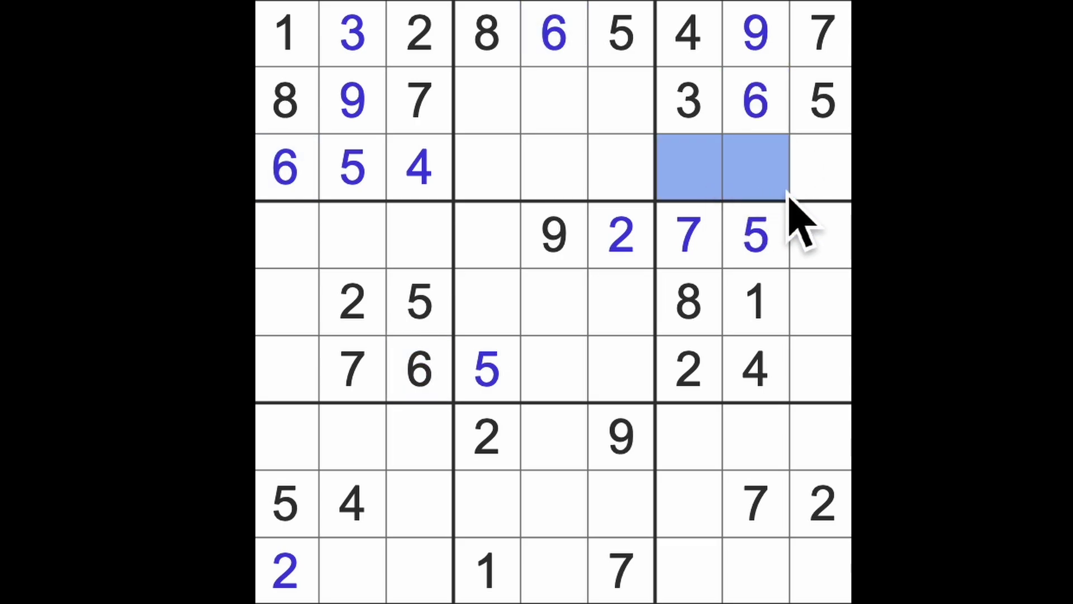
drag(793, 220, 829, 220)
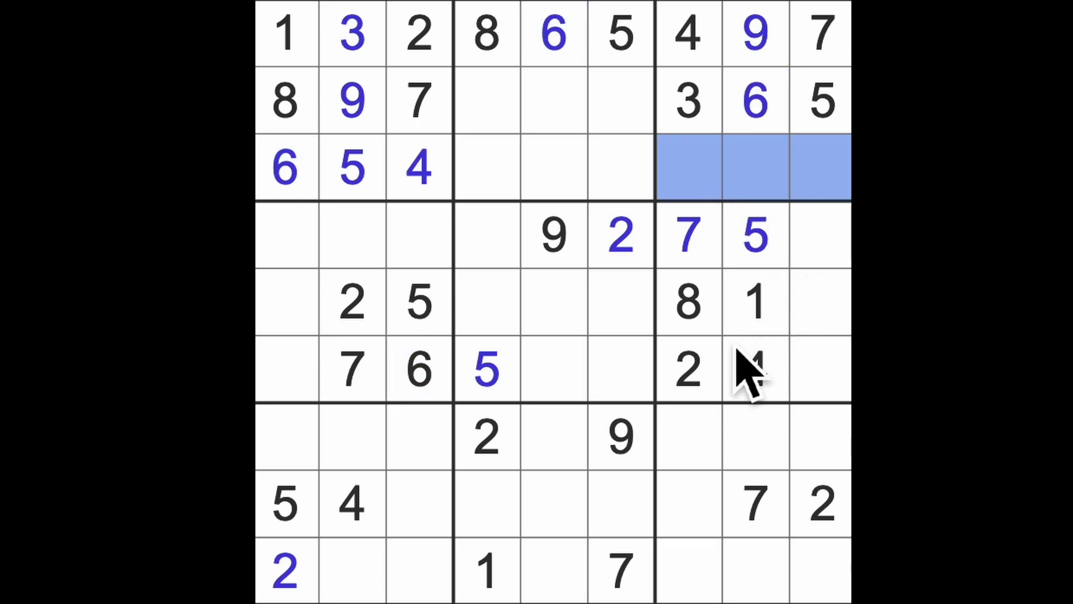
drag(700, 381, 712, 197)
Step: Place 1s at row 3 column 7, row 7 column 9, row 8 column 3
click(713, 196)
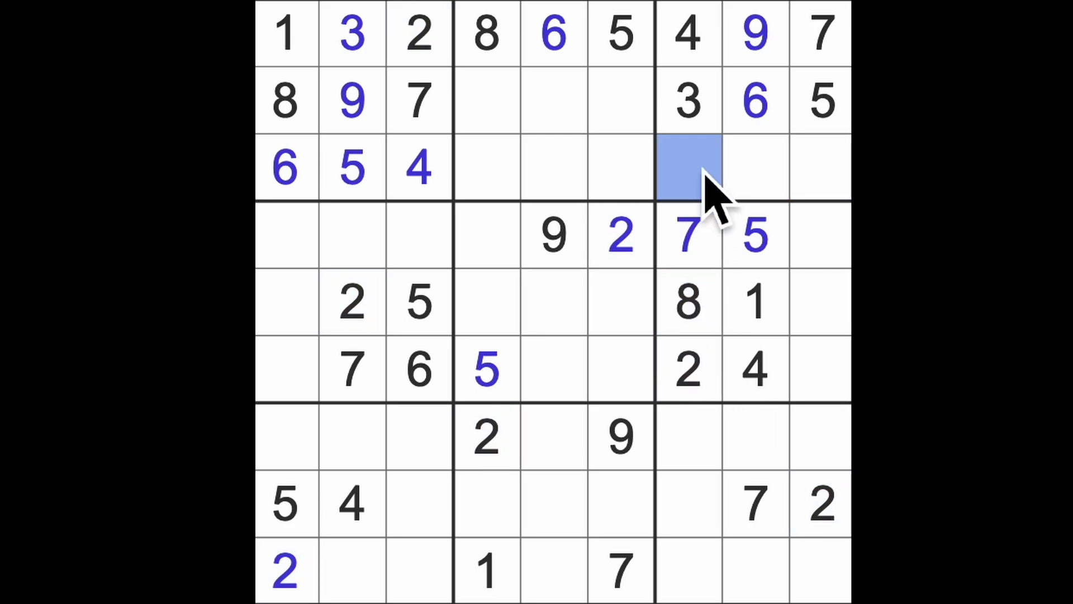
text(1)
drag(687, 167, 759, 579)
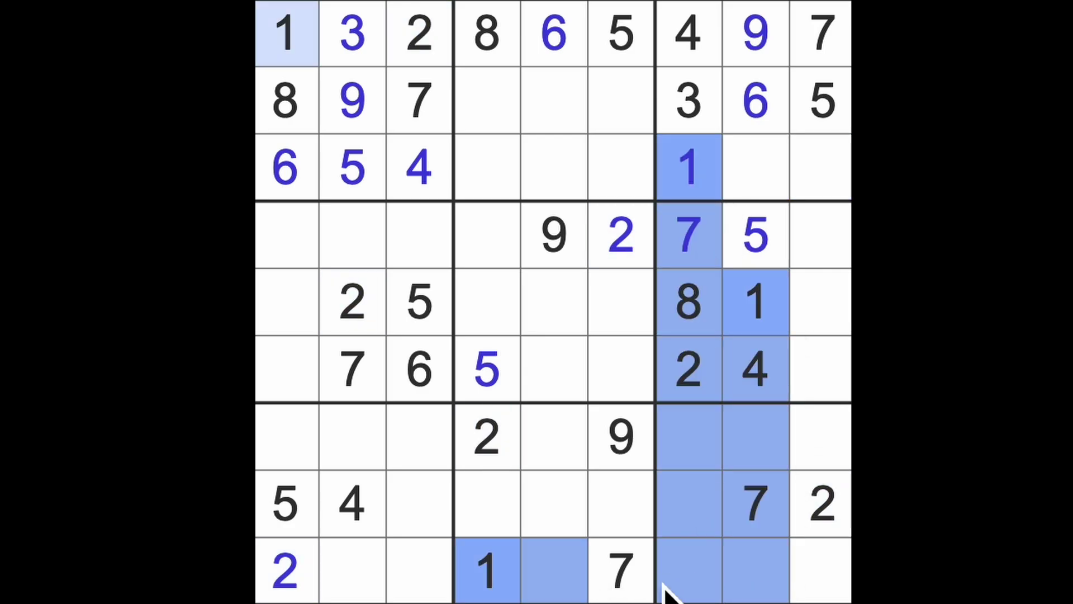
click(822, 436)
text(1)
drag(822, 437, 285, 470)
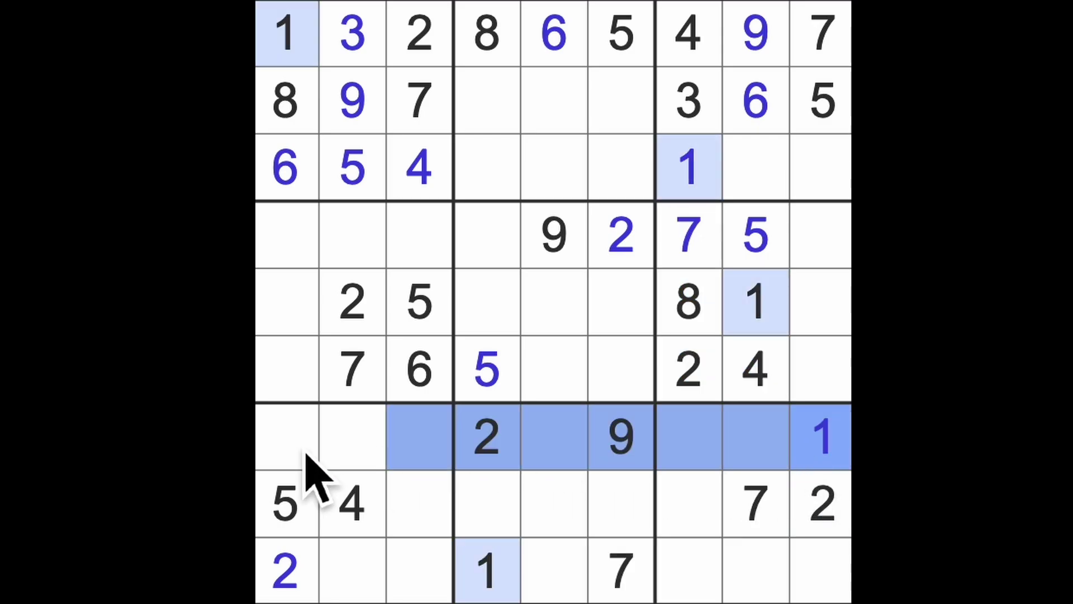
drag(502, 579, 377, 557)
click(419, 503)
text(1)
Step: Enter 1 at row 4 column 2 and 8 at row 4 column 3
mouse_move(428, 503)
mouse_down()
mouse_move(419, 235)
mouse_move(416, 243)
mouse_up()
click(353, 234)
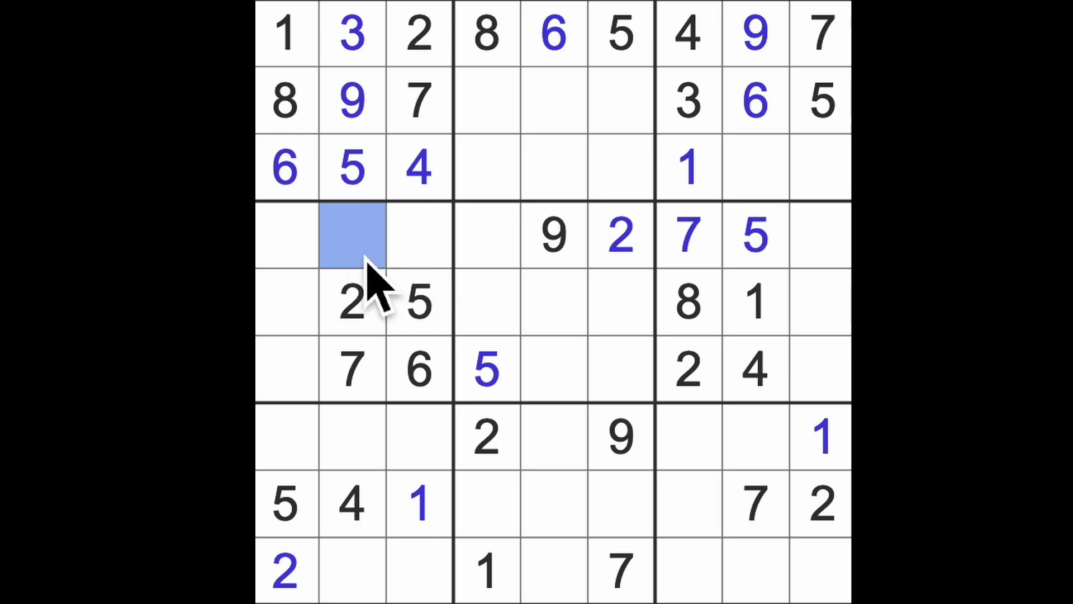
text(1)
click(419, 234)
text(8)
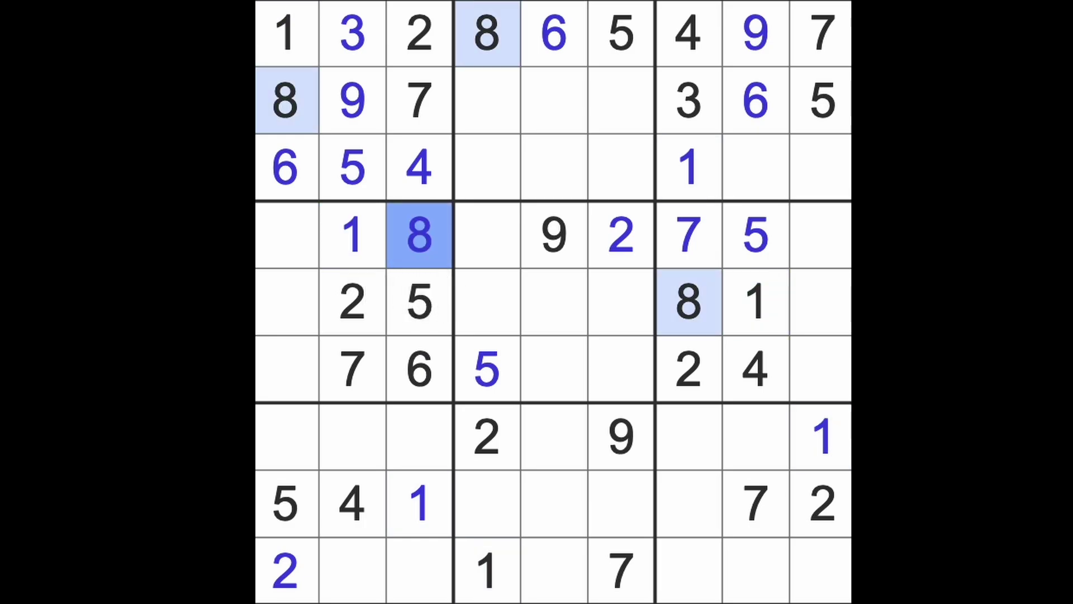
click(420, 437)
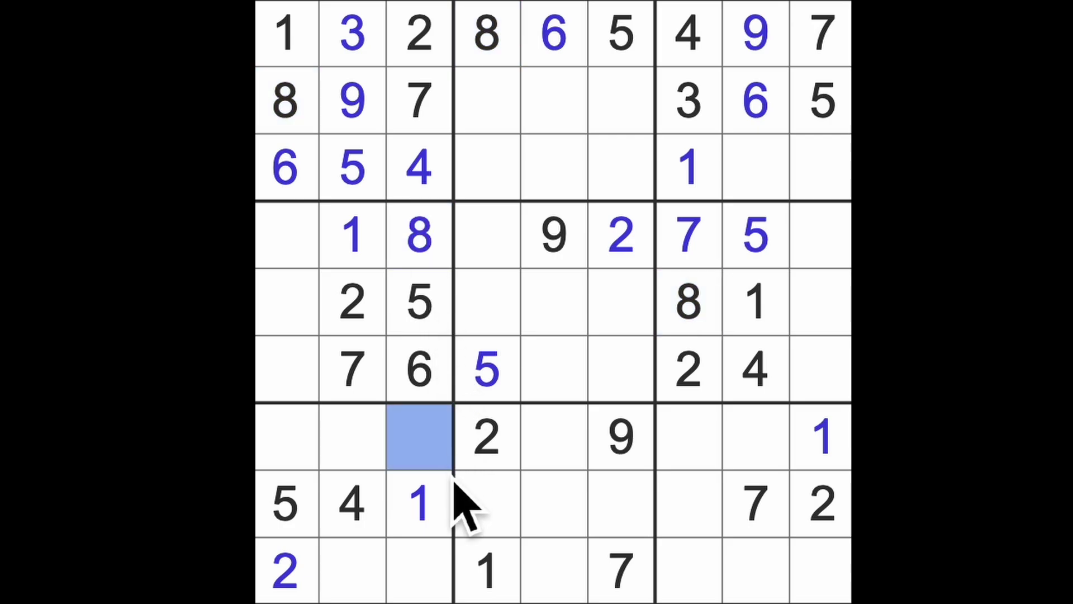
ctrl+click(419, 570)
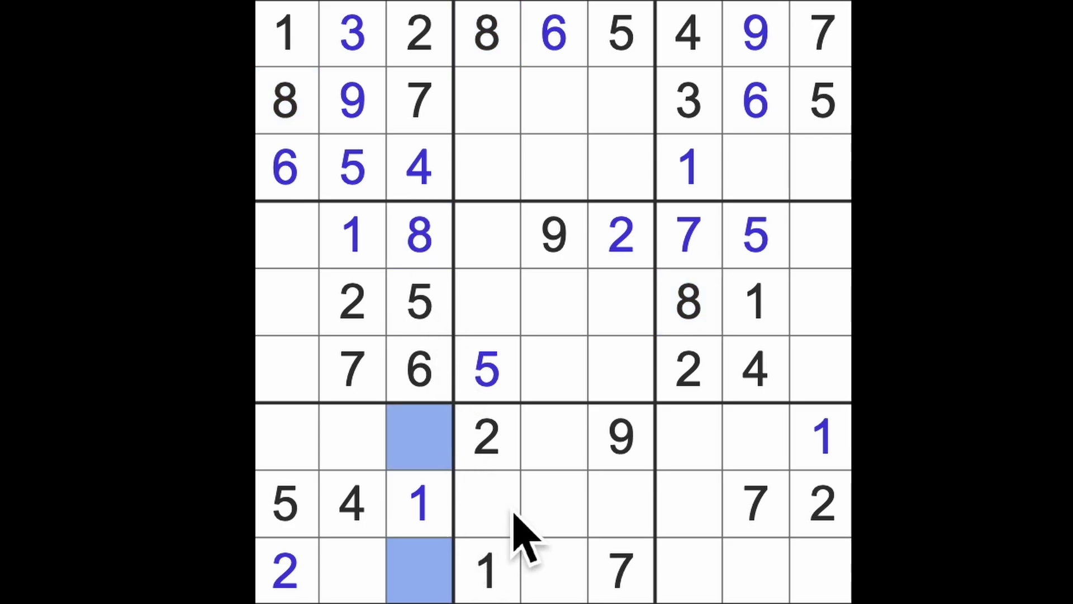
Step: Enter 9 at row 9 column 3 and 3 at row 7 column 3
click(632, 453)
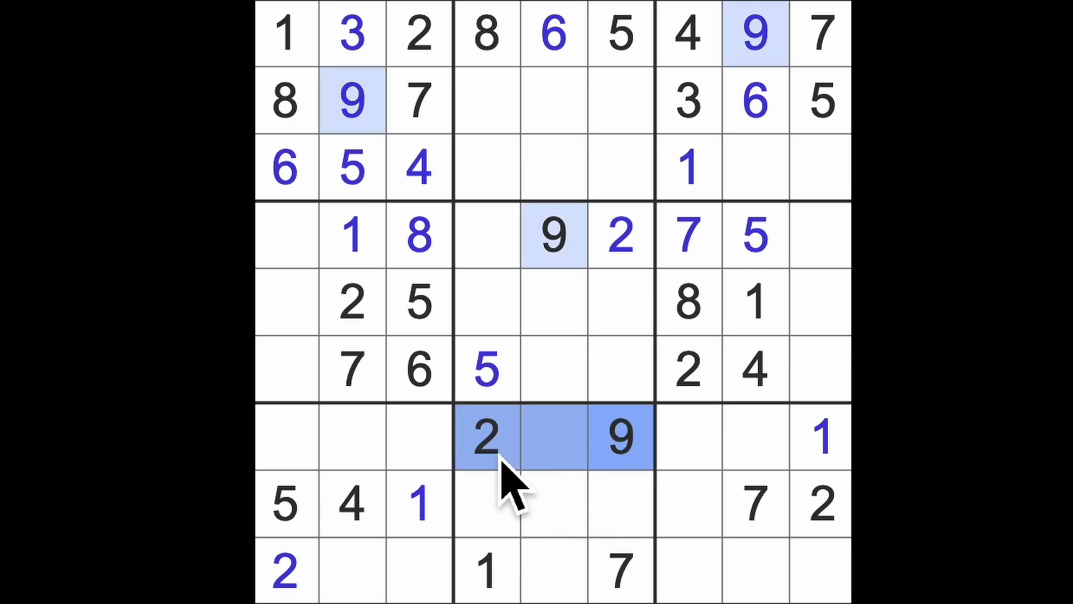
click(424, 570)
text(9)
click(419, 435)
text(3)
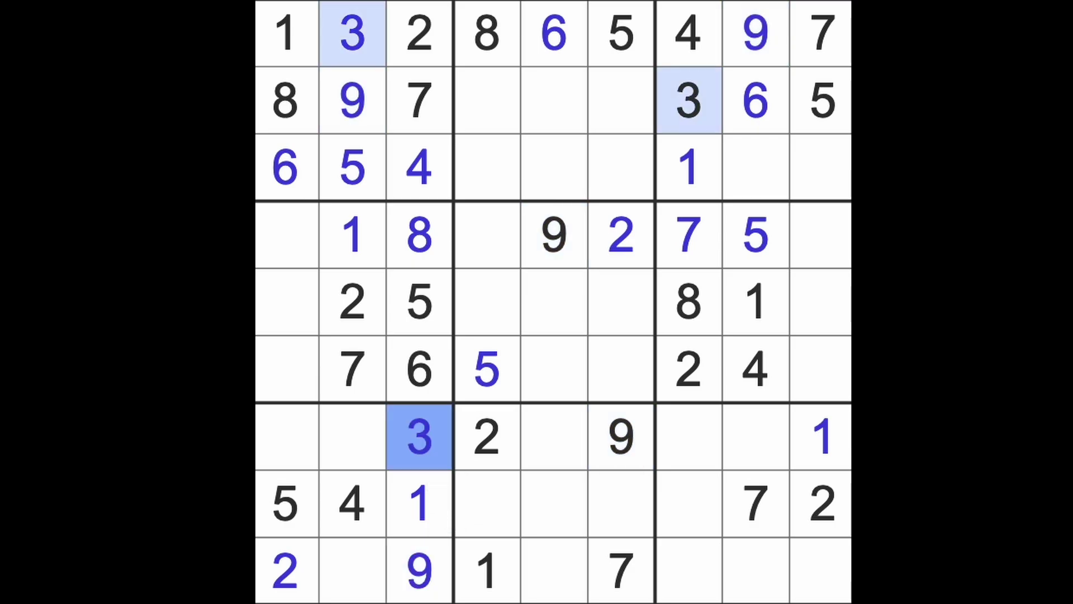
Step: Enter 7 at row 7, column 1 after checking column 1
click(287, 436)
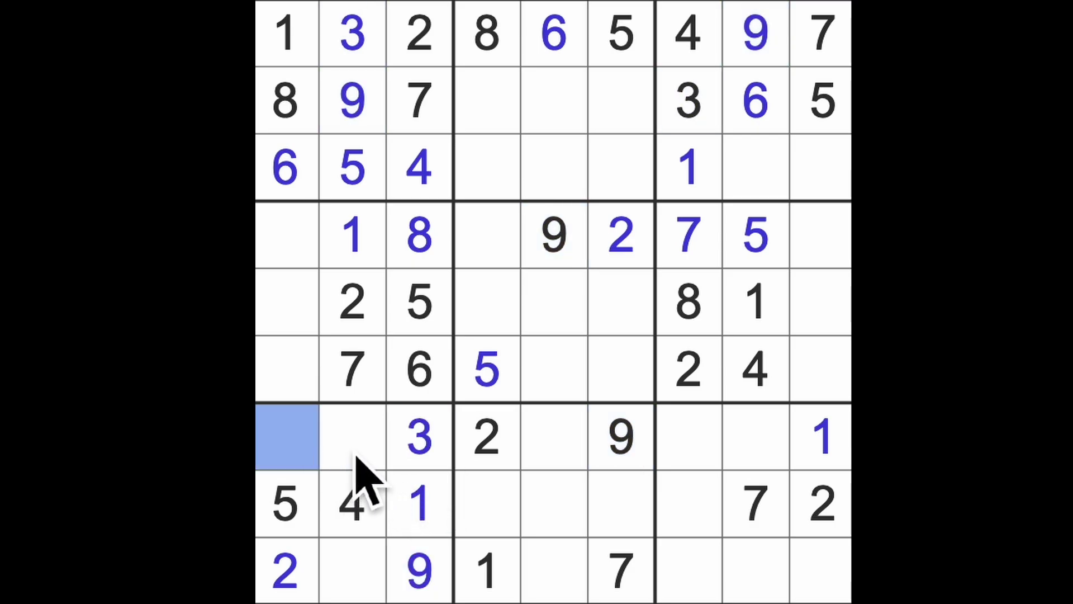
drag(289, 235, 310, 381)
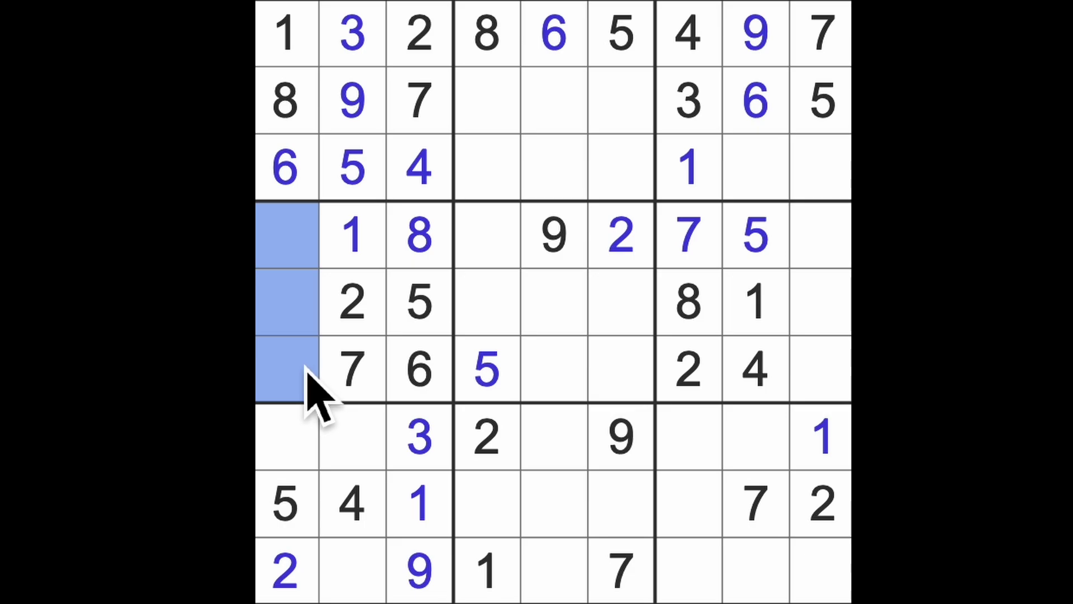
click(293, 453)
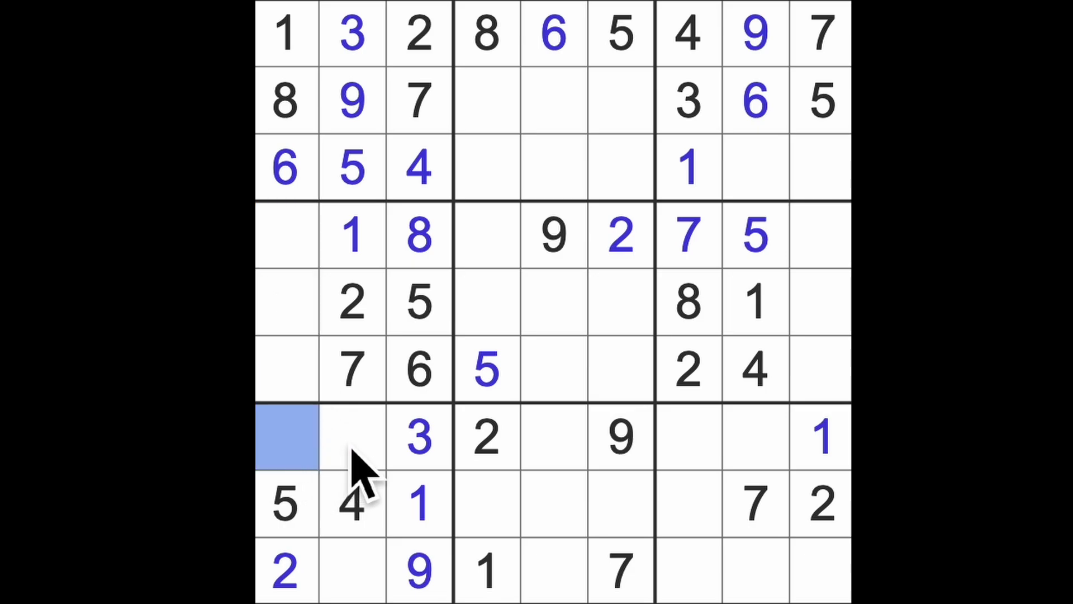
key(7)
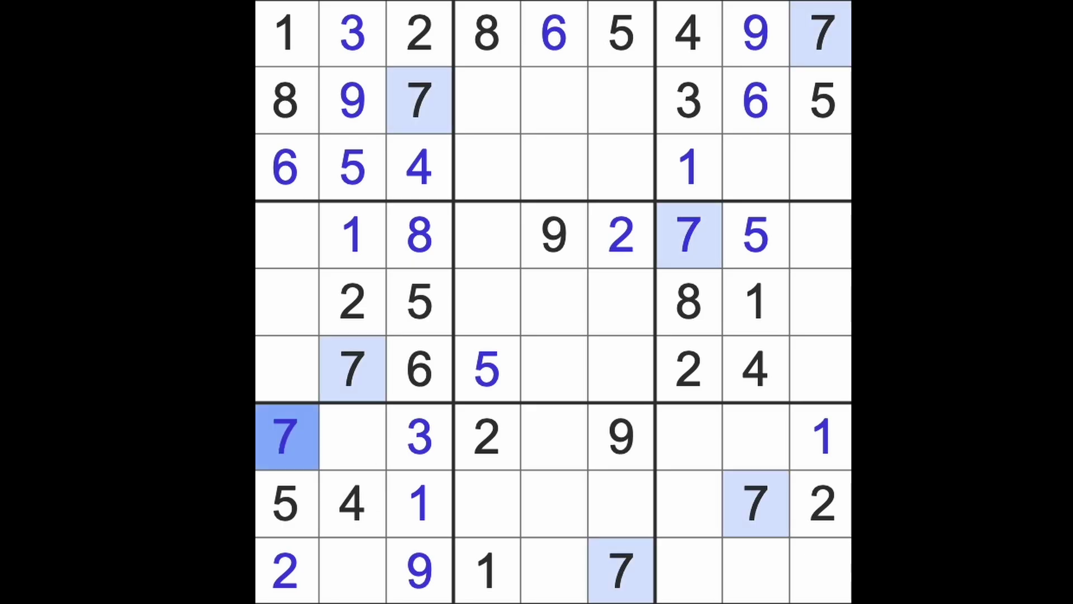
click(352, 436)
ctrl+click(352, 570)
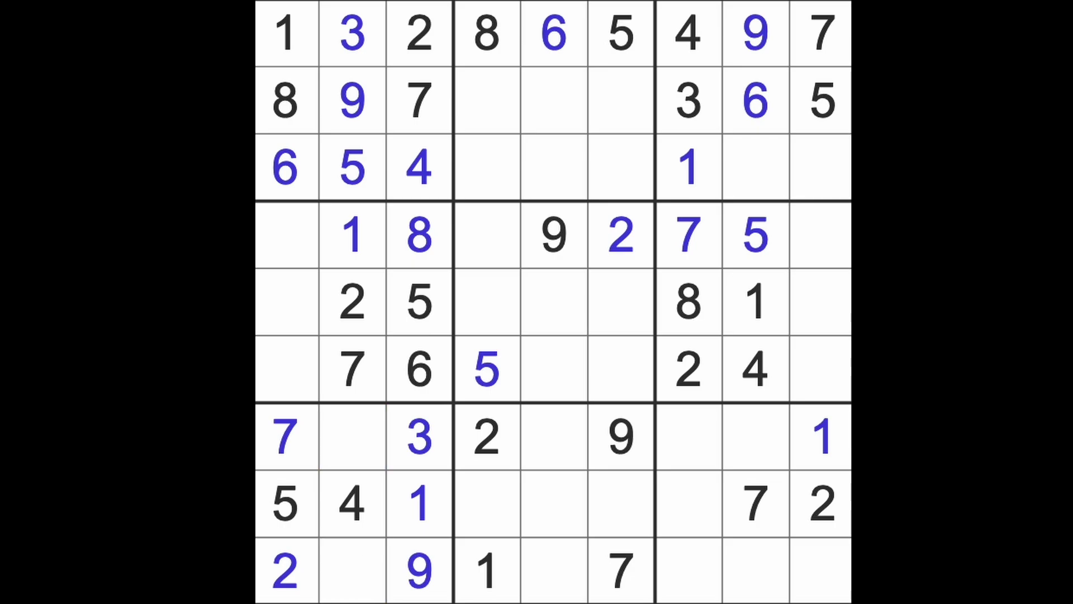
Step: Fill row 2 of the top-middle box: 2 at column 5, 1 at column 6, 4 at column 4
drag(487, 101, 620, 101)
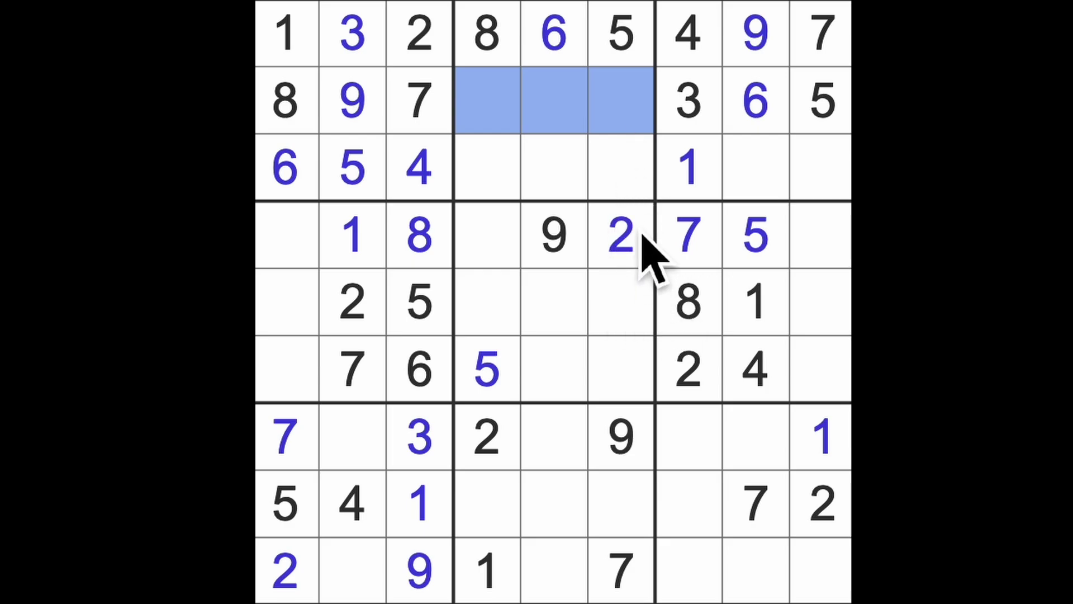
drag(624, 239, 629, 109)
drag(489, 436, 489, 109)
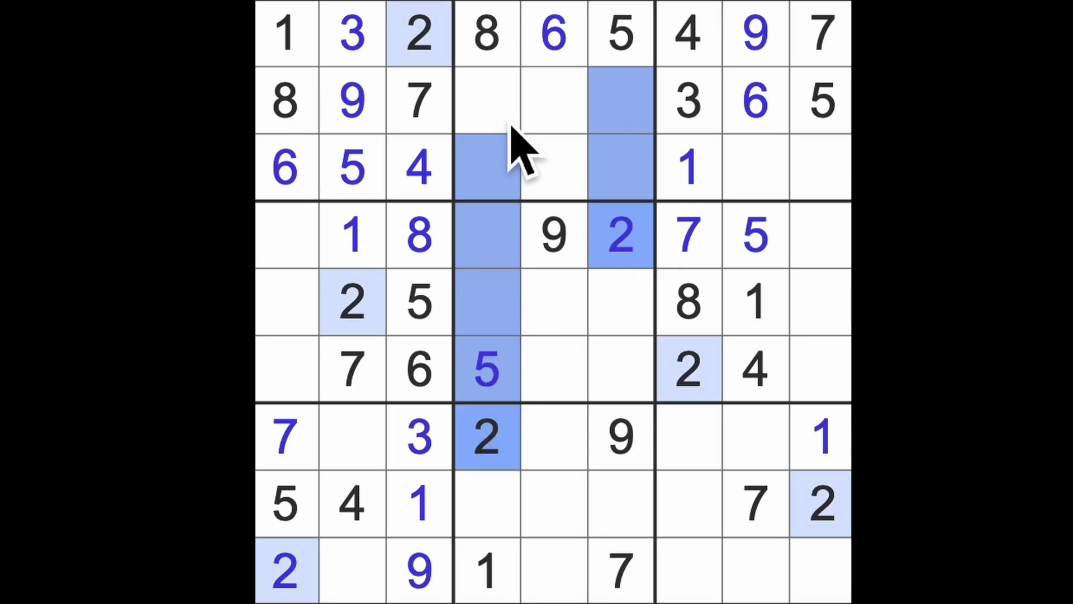
click(553, 100)
text(2)
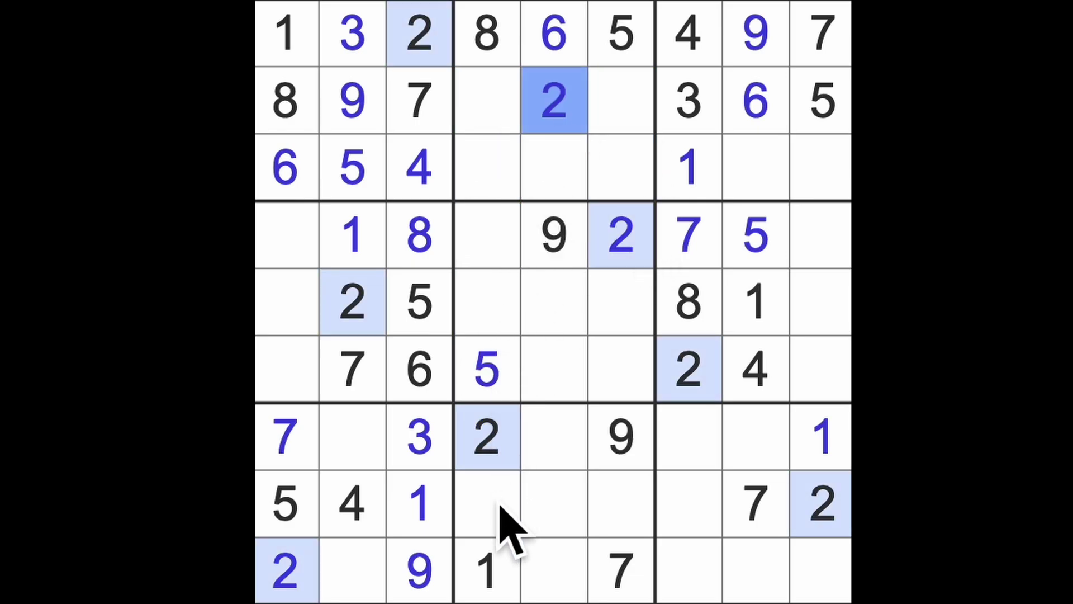
drag(488, 570, 503, 113)
click(620, 101)
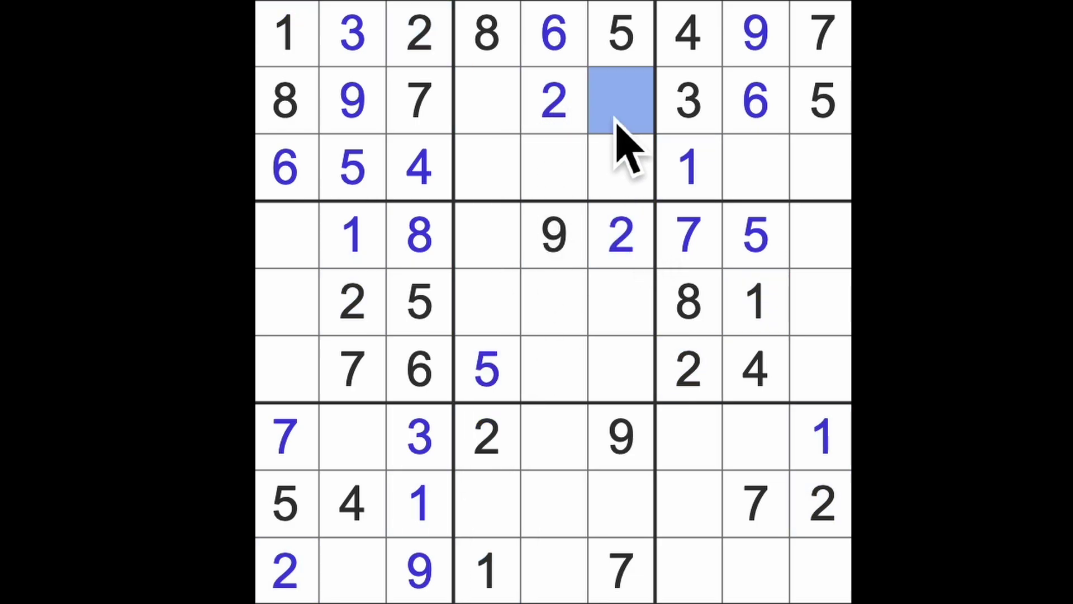
text(1)
click(489, 109)
text(4)
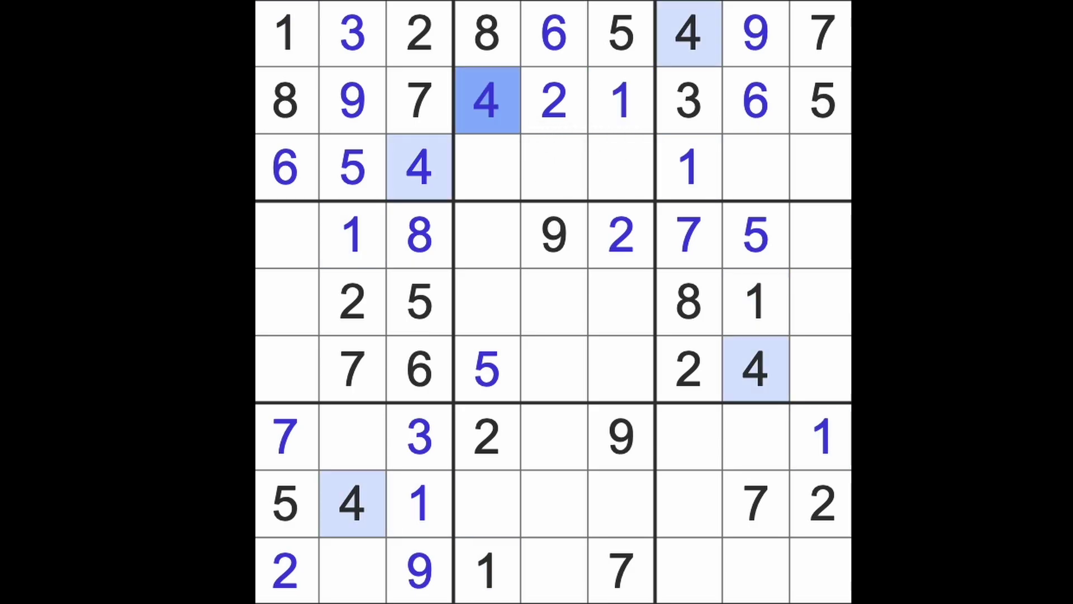
Step: Fill row 3 of the top-middle box with 9, 7 and 3
drag(488, 168, 621, 171)
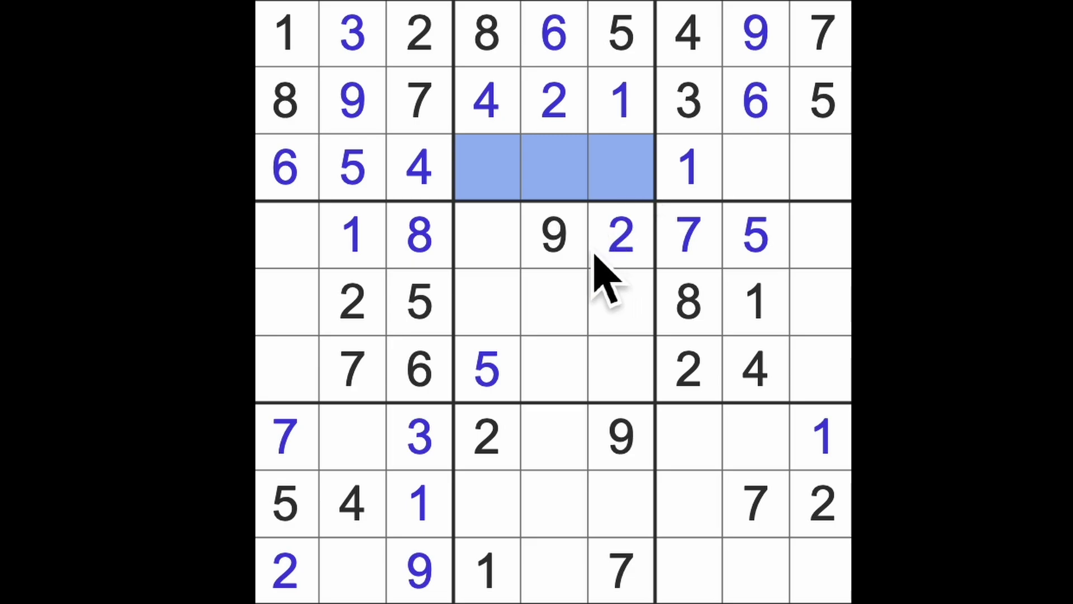
click(554, 236)
drag(553, 176, 621, 437)
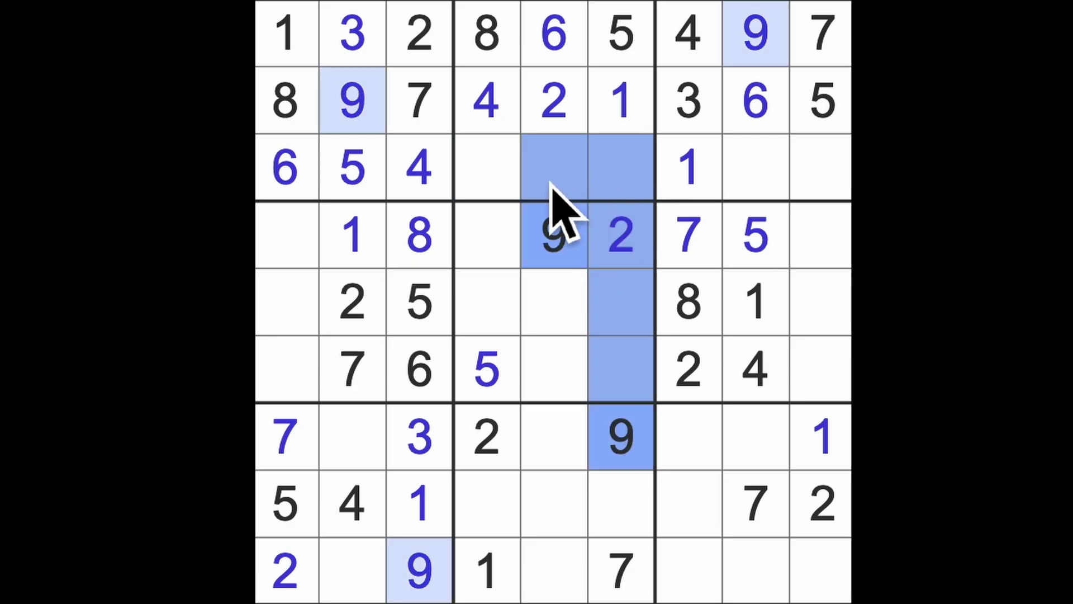
click(499, 177)
text(9)
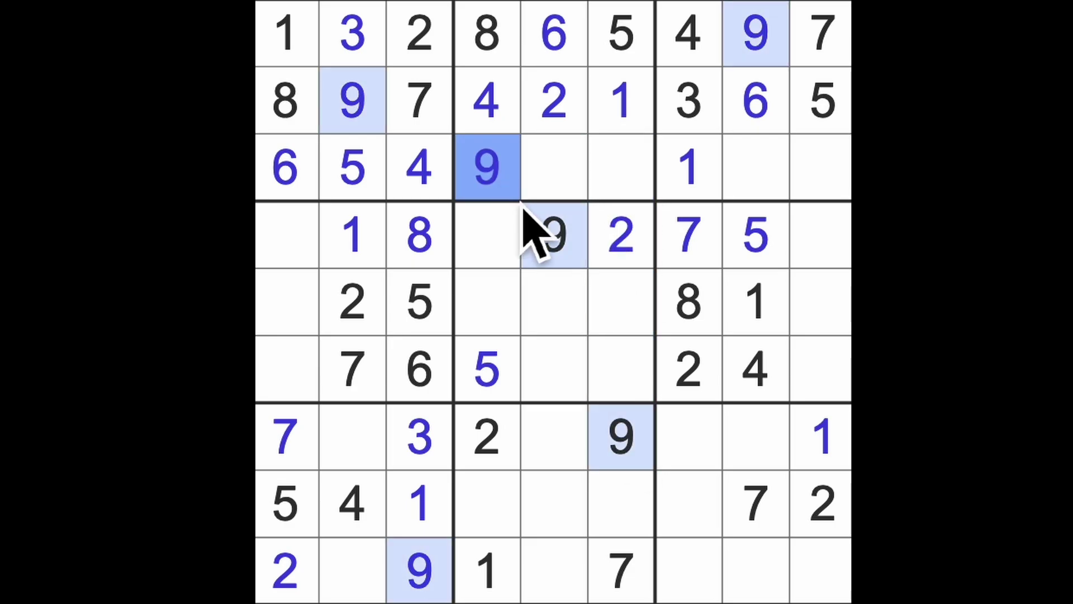
mouse_move(621, 503)
mouse_down()
mouse_move(625, 570)
mouse_move(620, 177)
mouse_up()
click(553, 172)
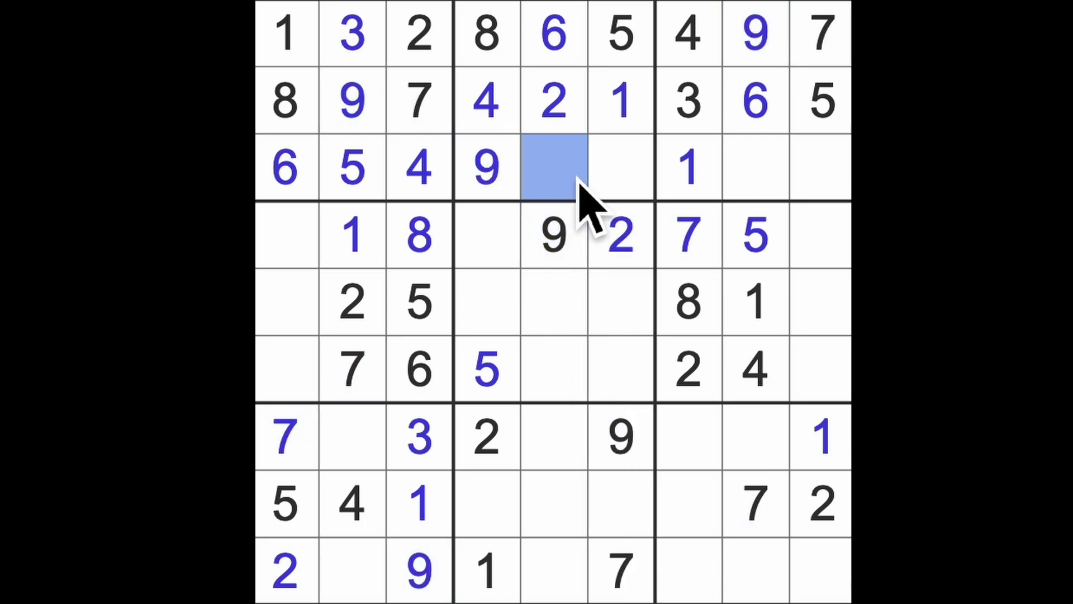
text(7)
click(621, 172)
text(3)
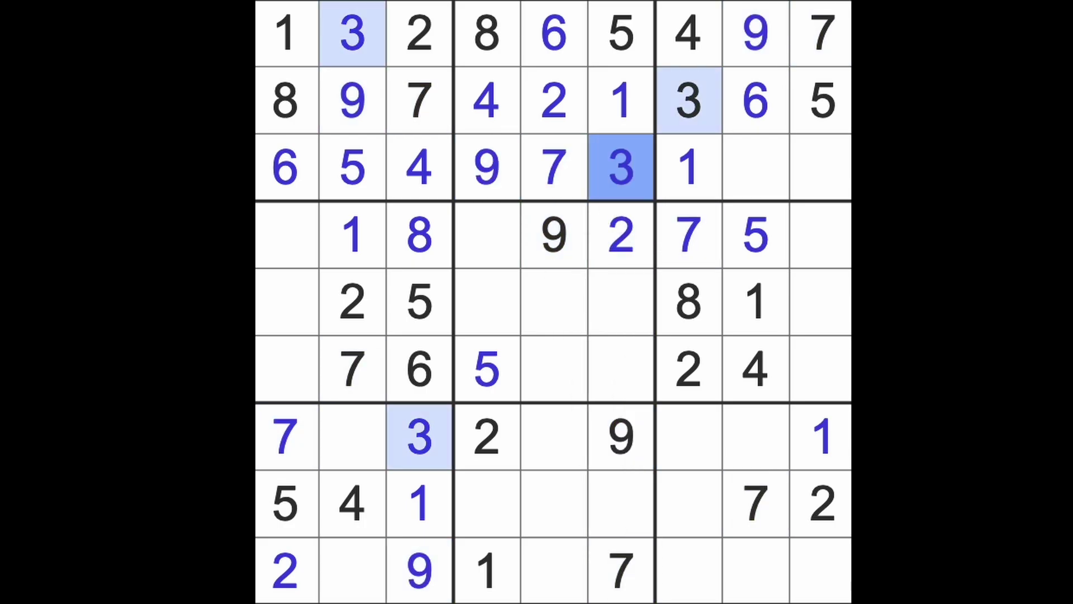
Step: Enter 2 at row 3 column 8 and 8 at row 3 column 9
drag(759, 168, 839, 176)
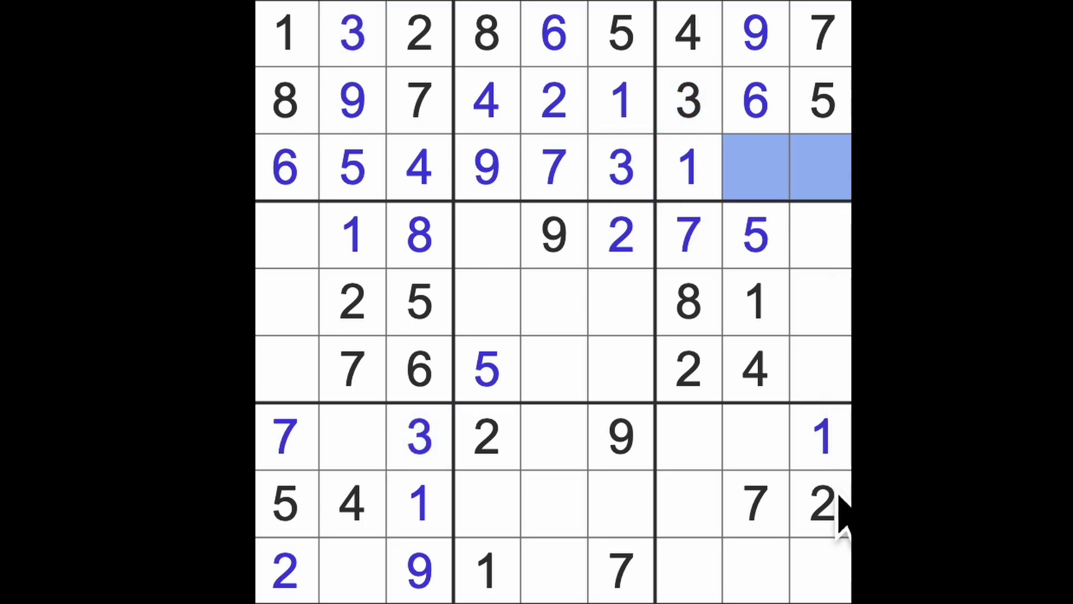
mouse_move(826, 436)
mouse_down()
mouse_move(838, 504)
mouse_move(825, 168)
mouse_up()
click(758, 167)
text(2)
click(826, 180)
text(8)
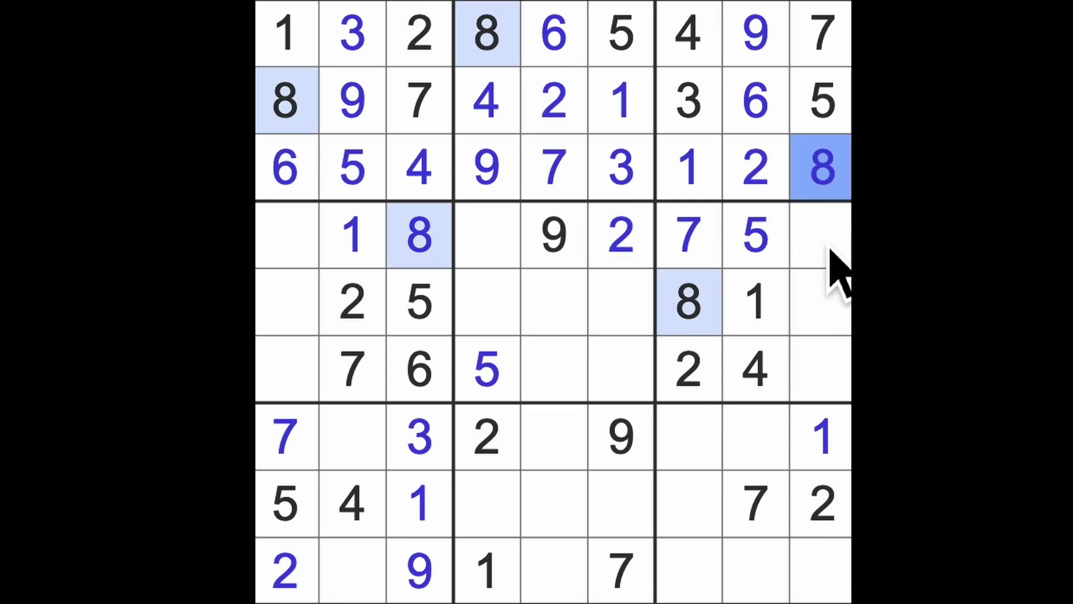
Step: Place 4s at row 9 column 9 and row 7 column 5
click(842, 570)
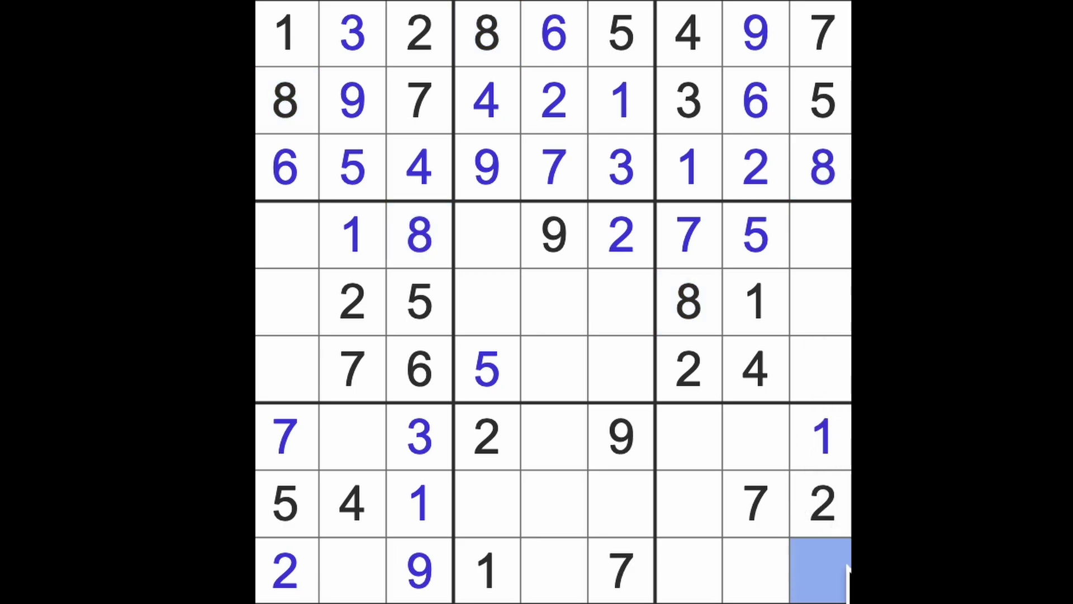
drag(842, 235, 845, 377)
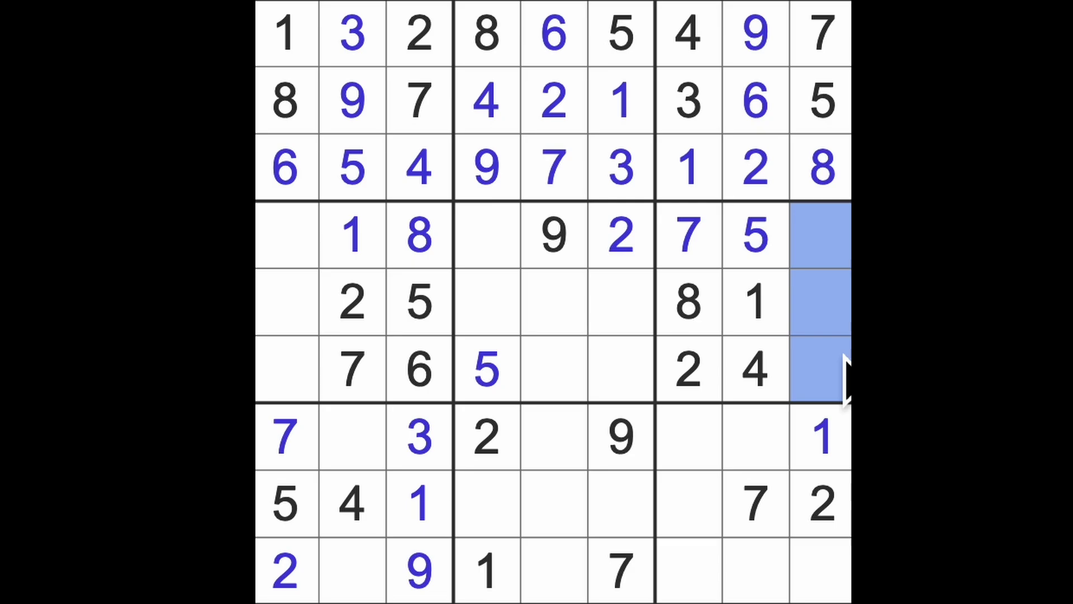
click(843, 582)
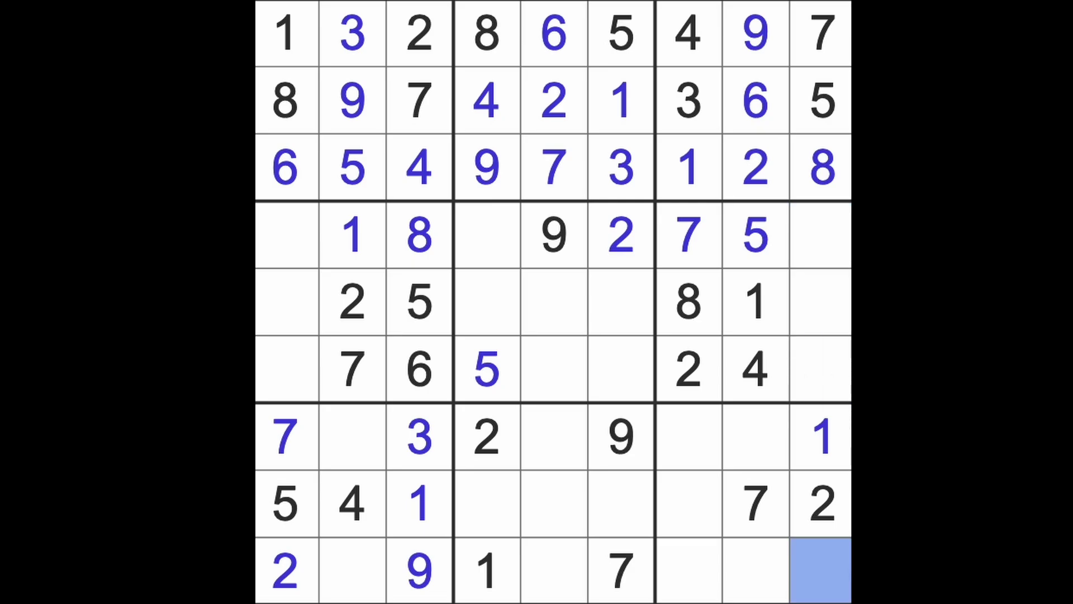
text(4)
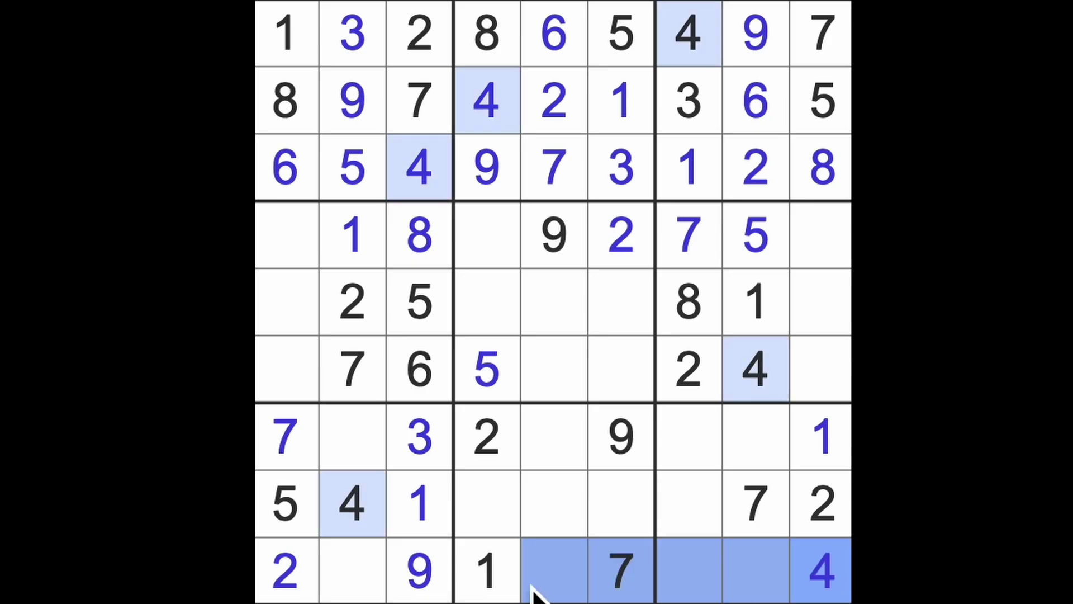
drag(788, 586, 545, 579)
drag(386, 524, 637, 520)
click(553, 444)
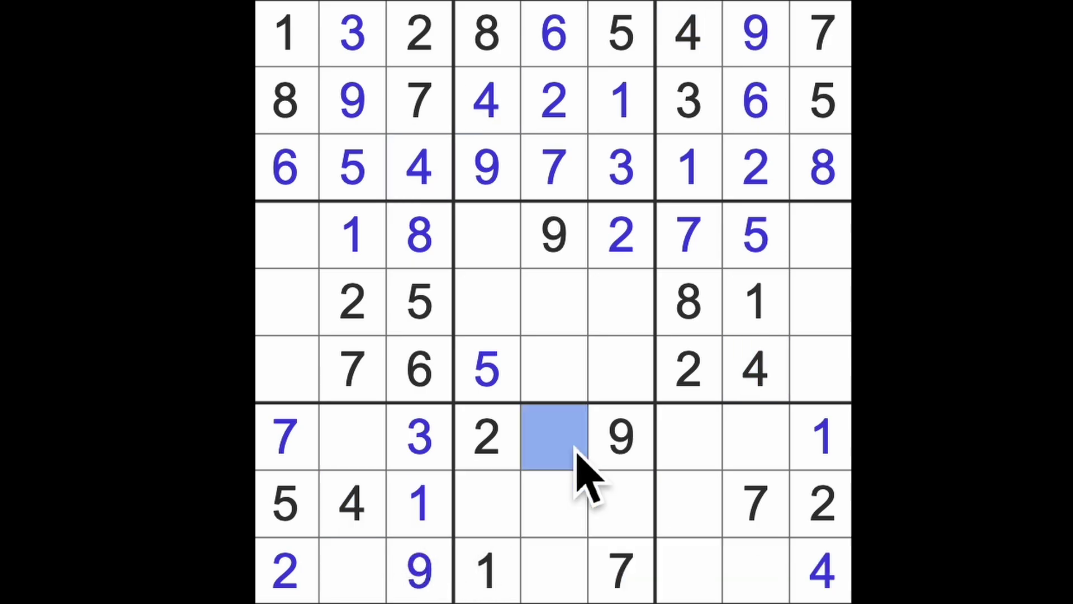
text(4)
Step: Place 4s at row 5 column 6 and row 4 column 1
drag(553, 369, 553, 302)
drag(486, 100, 490, 302)
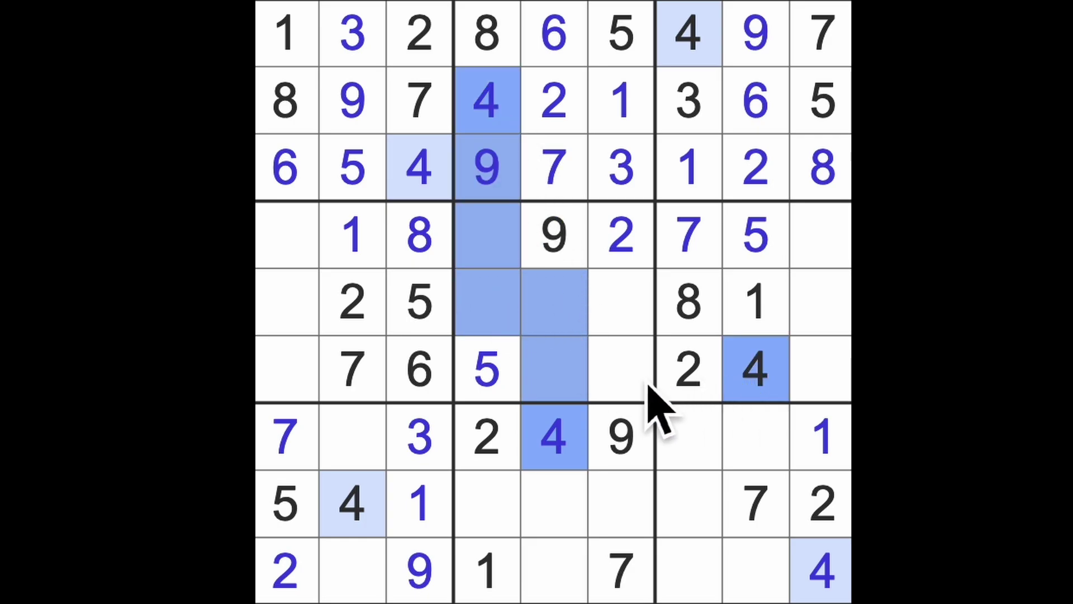
click(620, 315)
text(4)
drag(621, 302, 285, 301)
drag(755, 369, 277, 378)
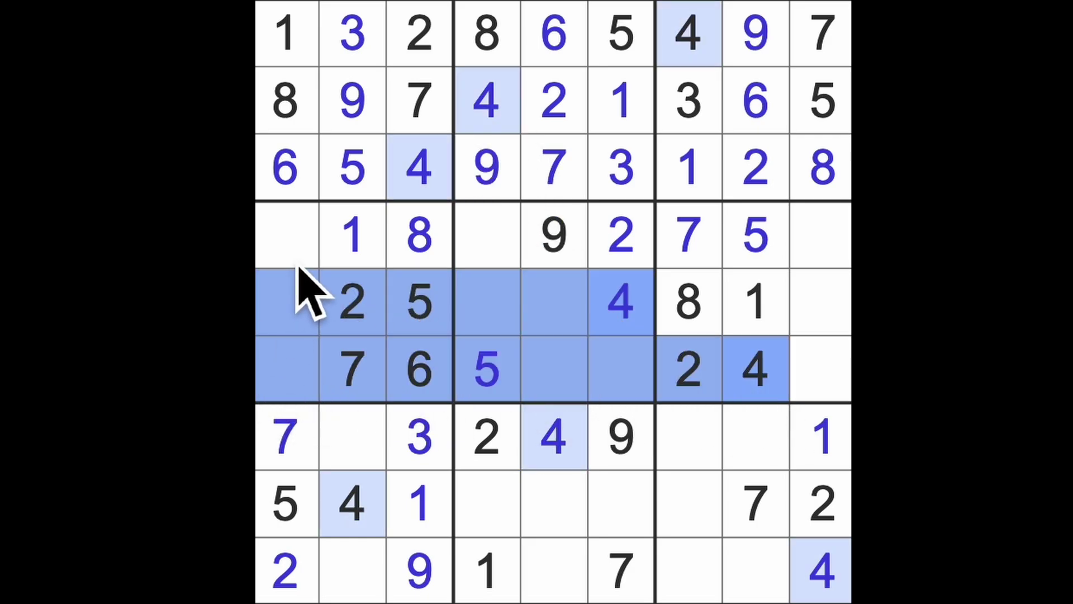
click(285, 235)
text(4)
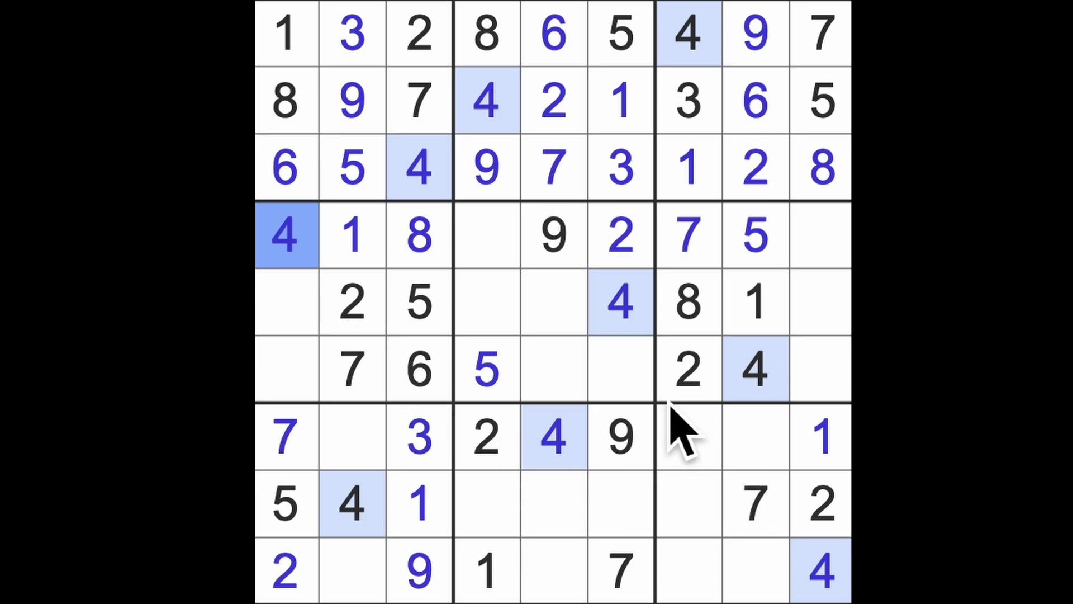
Step: Place a 6 and an 8 in column 6 at rows 8 and 6
click(620, 370)
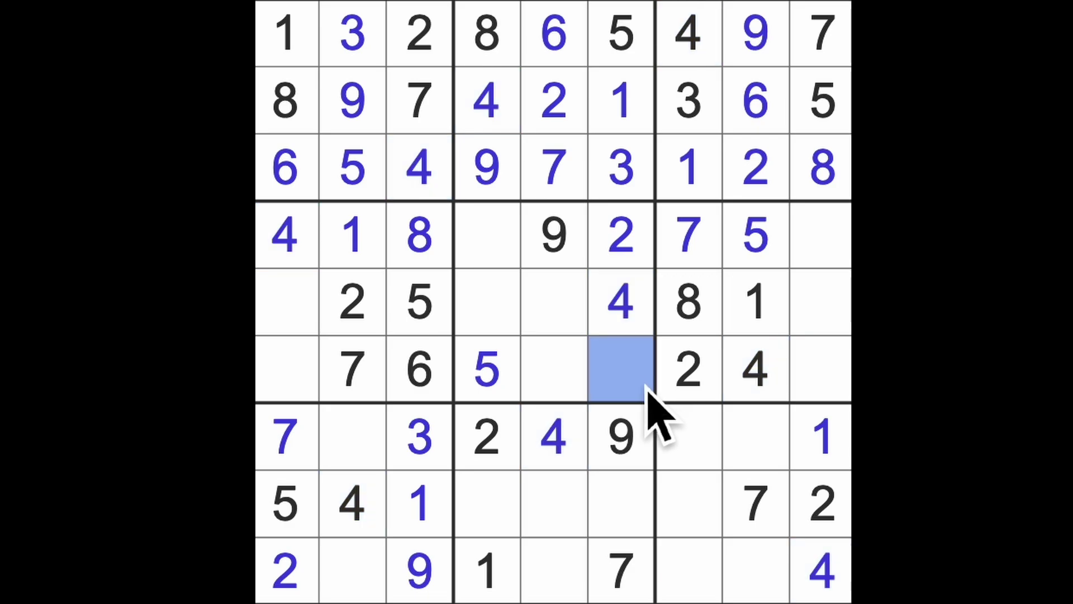
ctrl+click(621, 503)
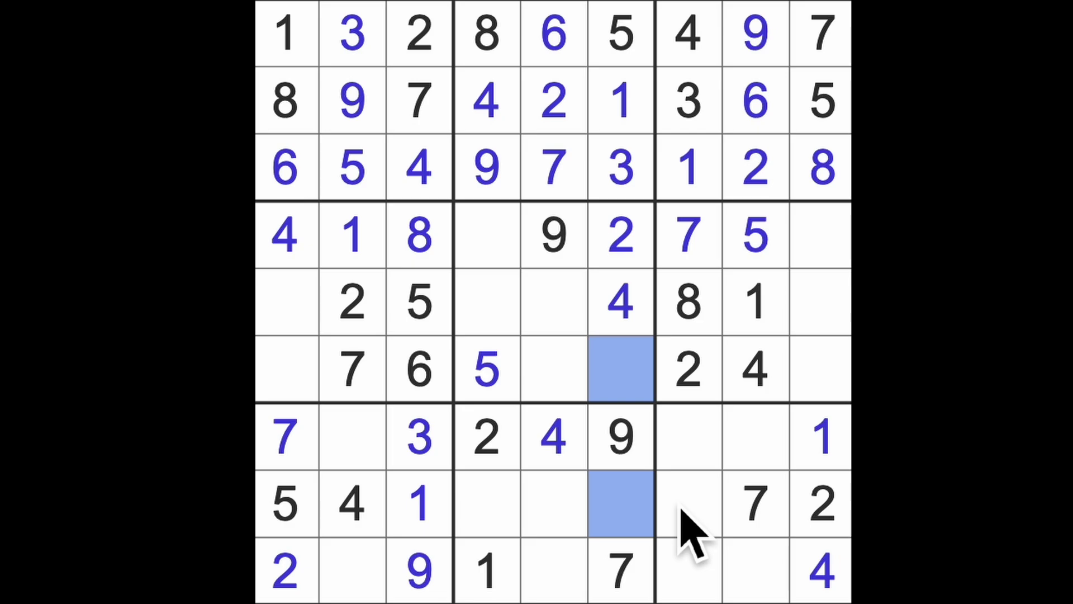
drag(418, 369, 624, 373)
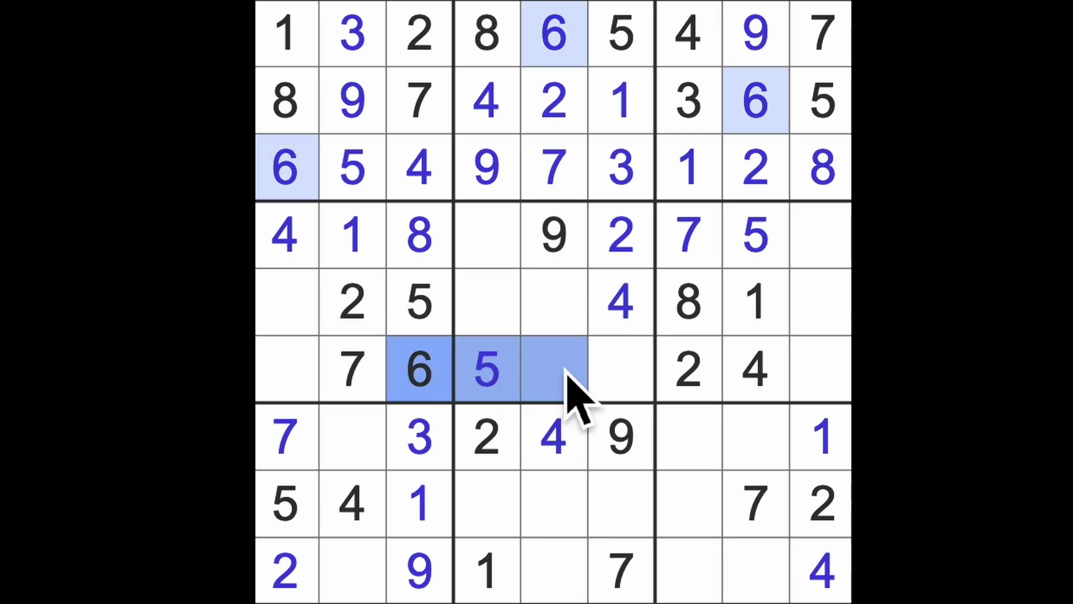
click(620, 504)
text(6)
click(628, 385)
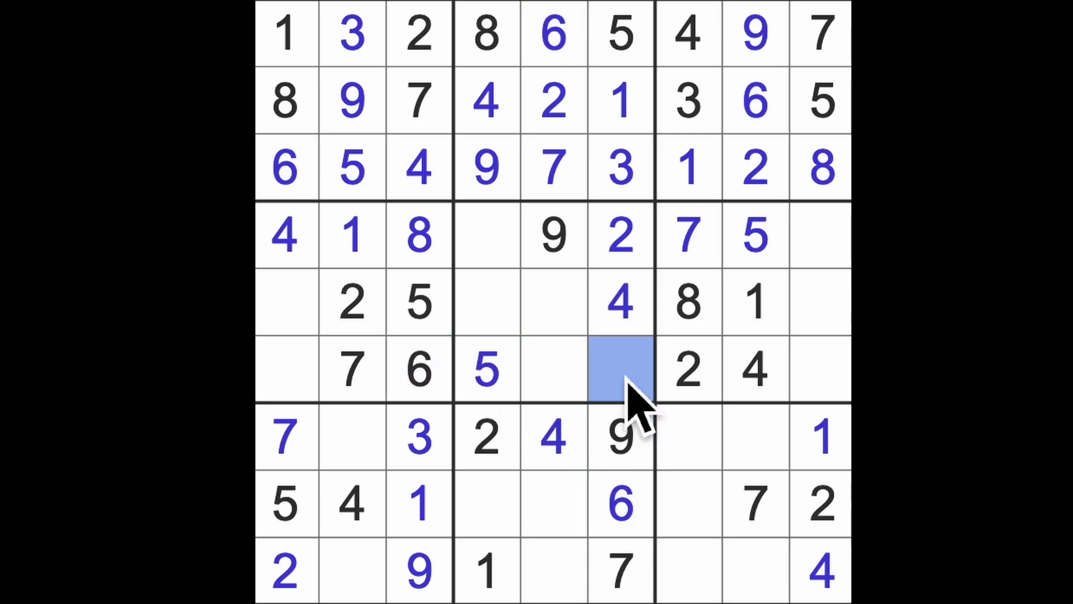
text(8)
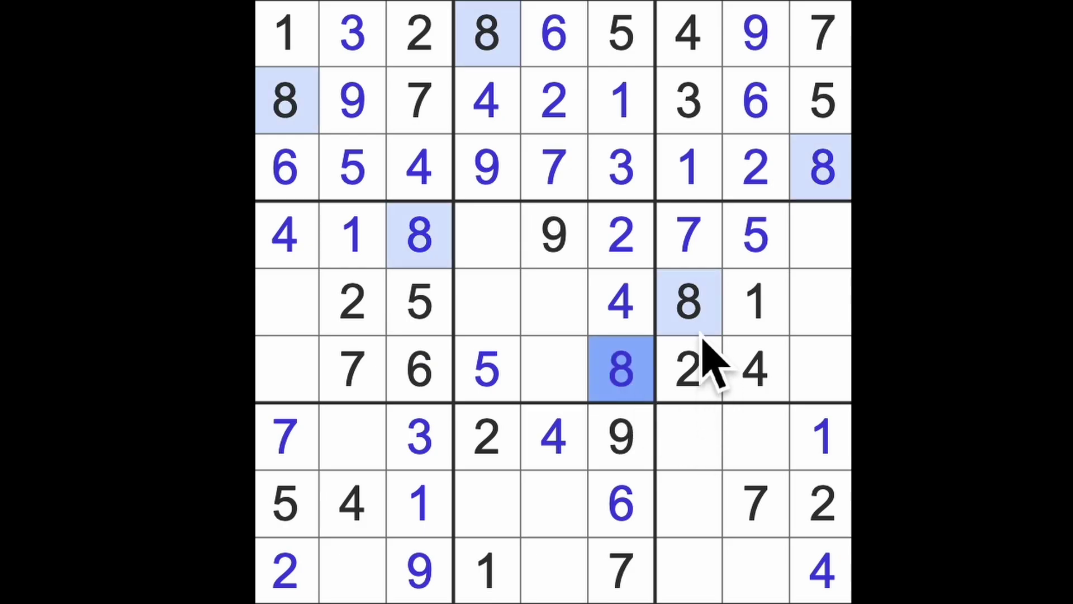
Step: Enter 8 at row 8, column 5 after checking columns 4 and 7
drag(708, 352, 704, 537)
drag(499, 104, 512, 528)
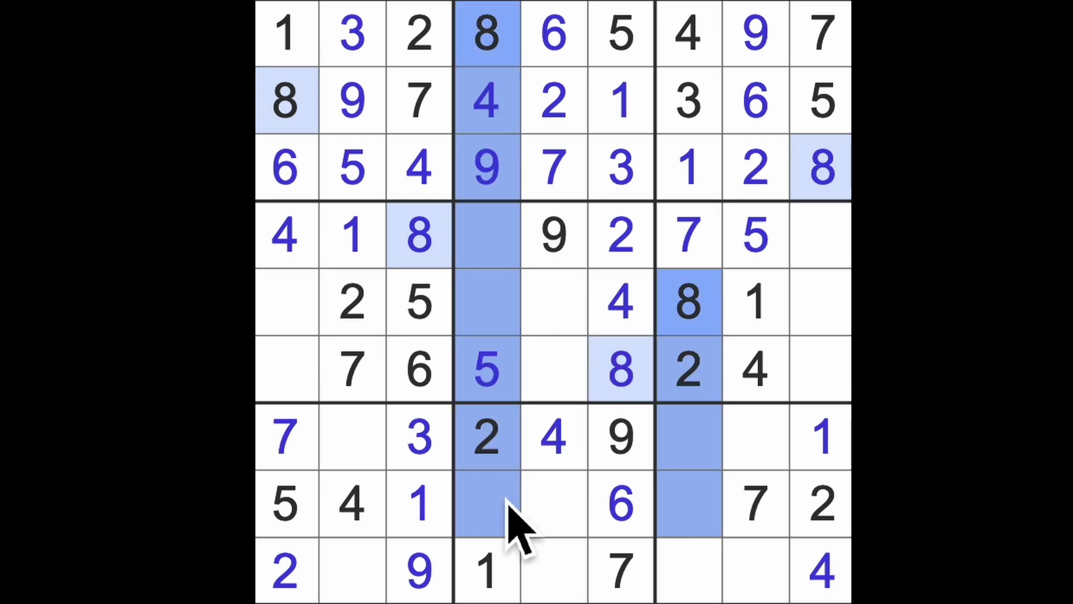
click(553, 516)
text(8)
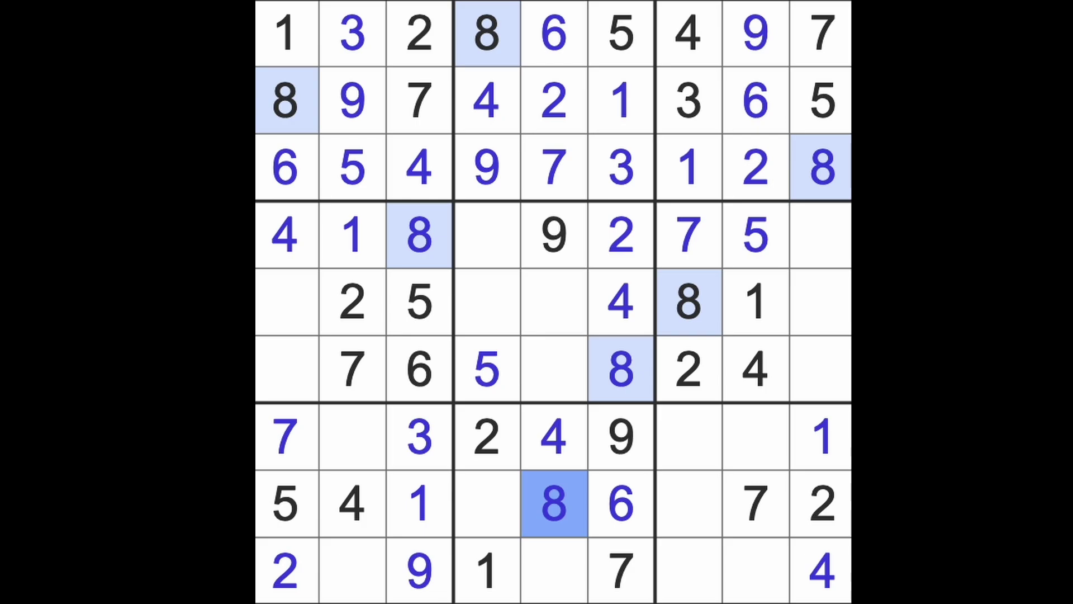
Step: Enter 9 at row 8 column 7 and 3 at row 8 column 4
click(486, 503)
ctrl+click(688, 503)
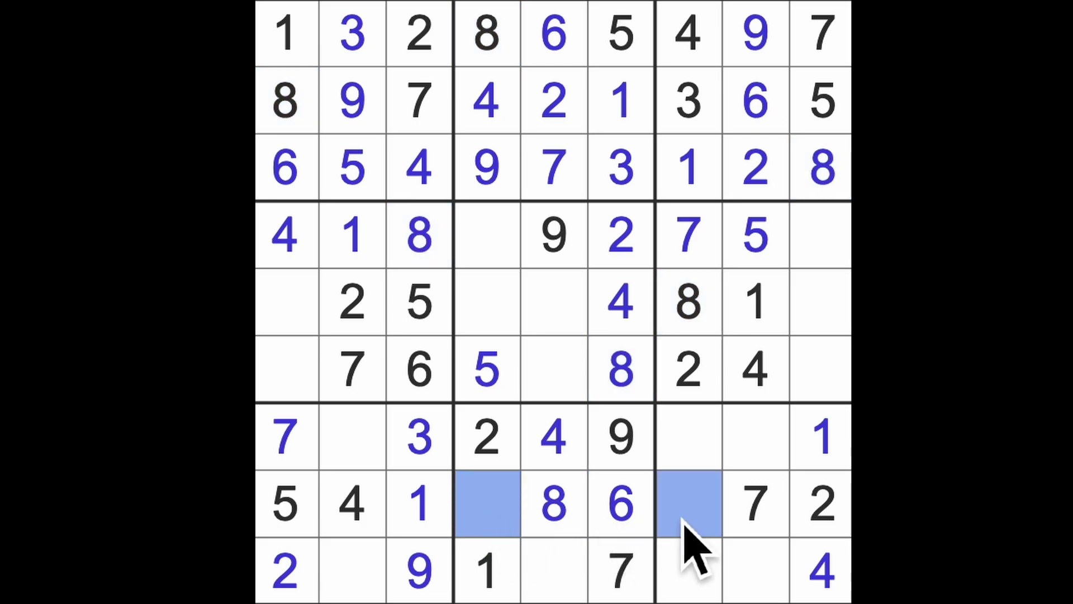
click(621, 436)
click(554, 503)
click(503, 503)
click(688, 503)
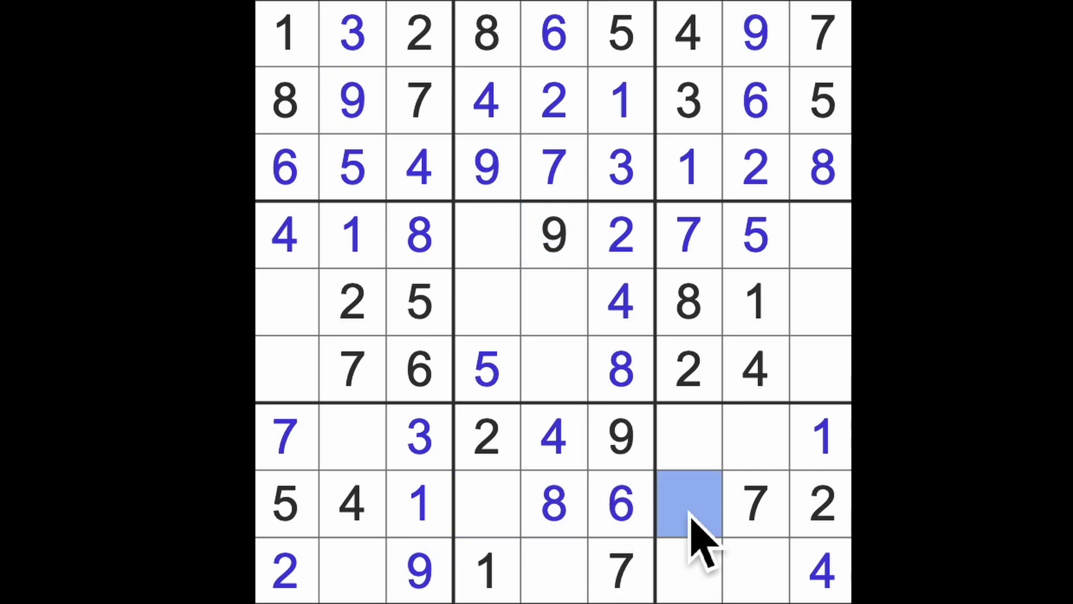
text(9)
click(488, 503)
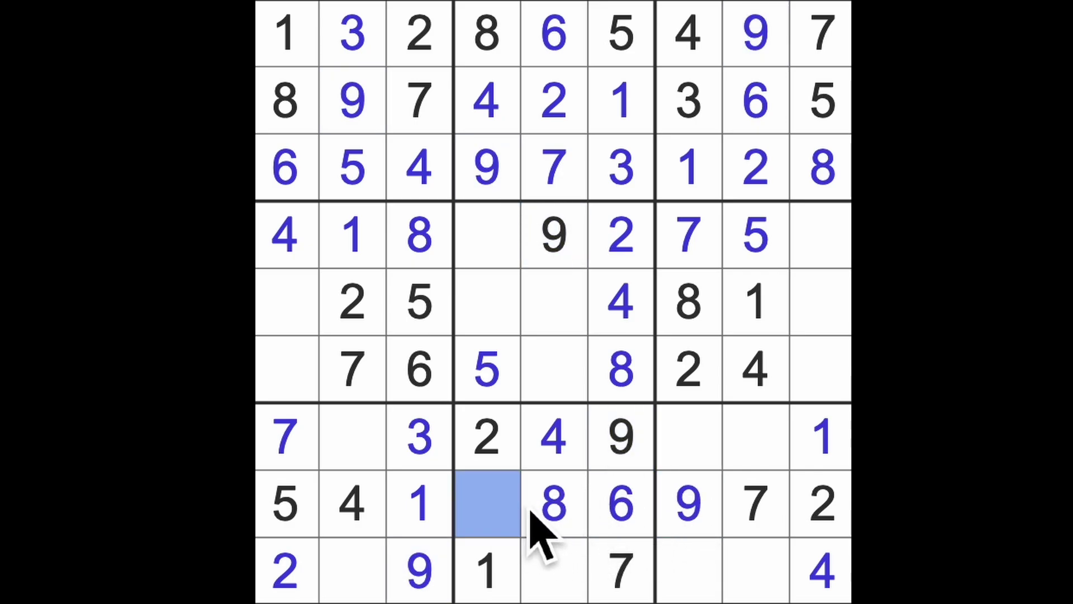
text(3)
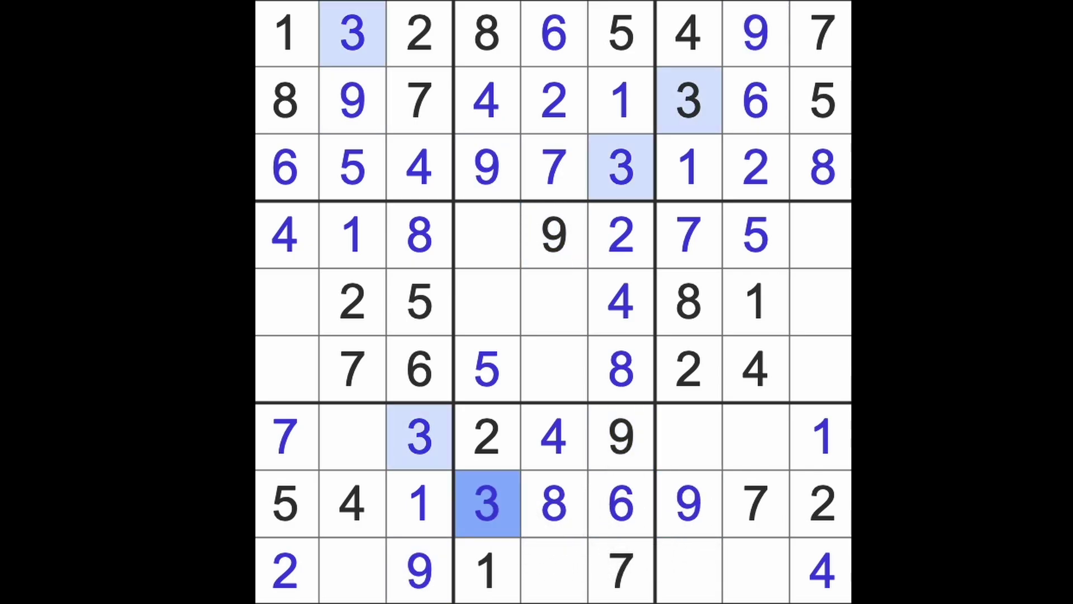
Step: Enter 5 at row 9 column 5, 5 at row 7 column 7, 6 at row 9 column 7
click(553, 570)
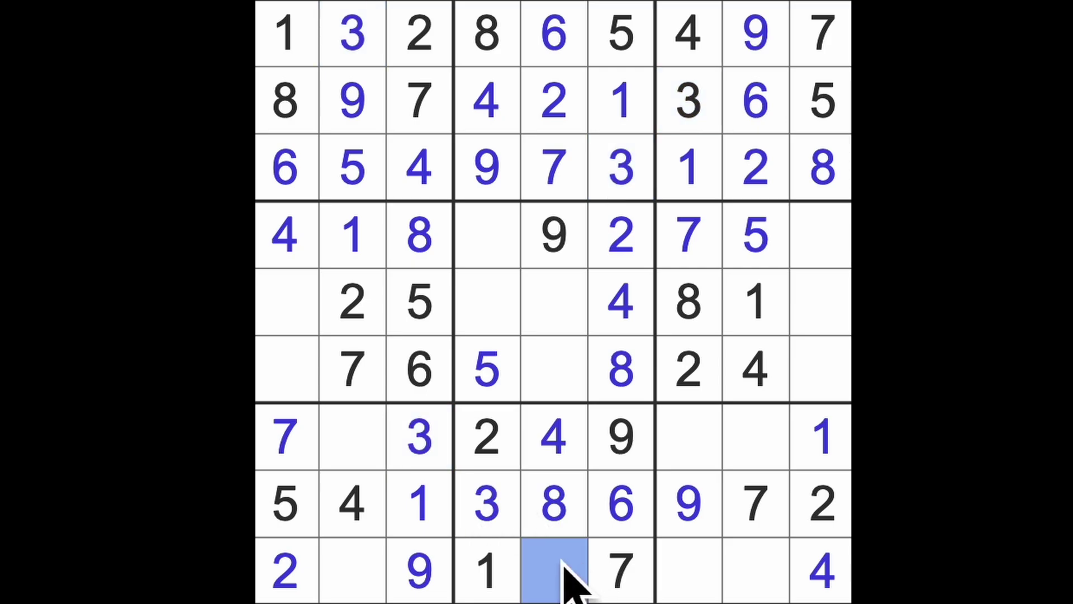
text(5)
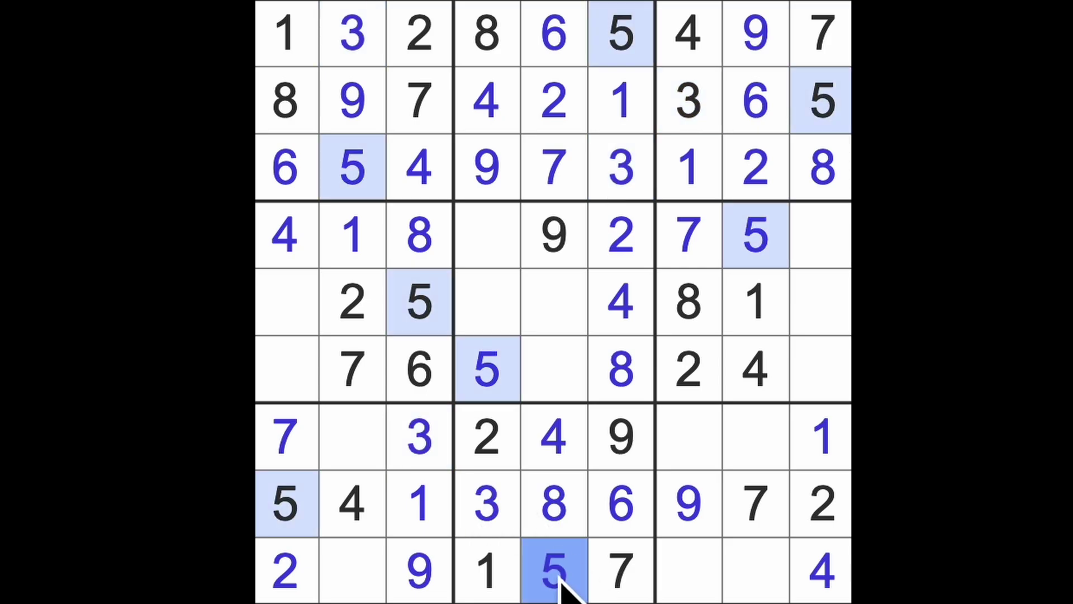
drag(553, 570, 822, 571)
click(687, 436)
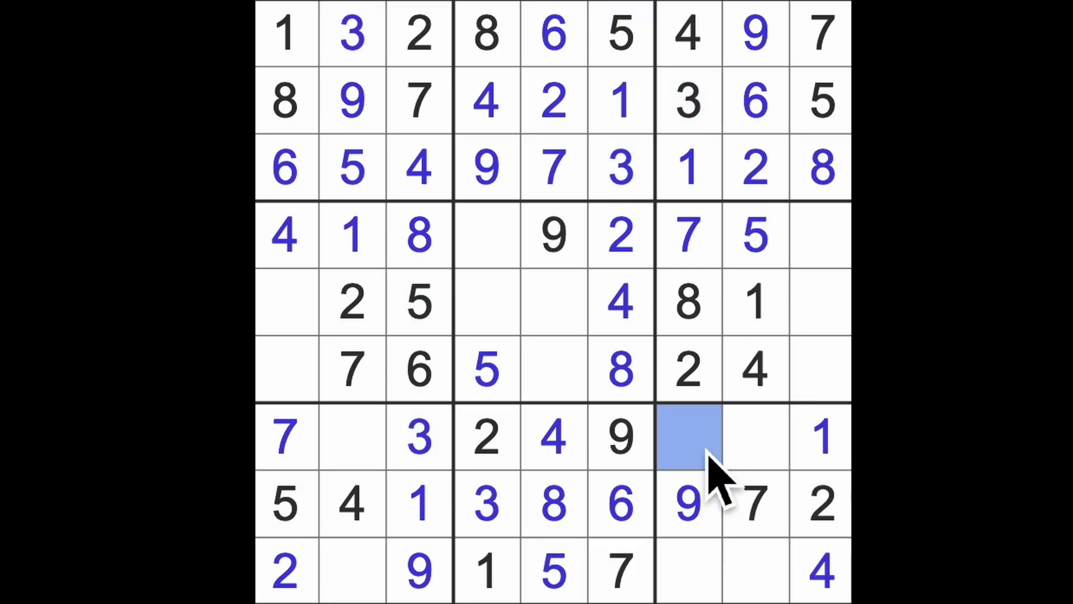
text(5)
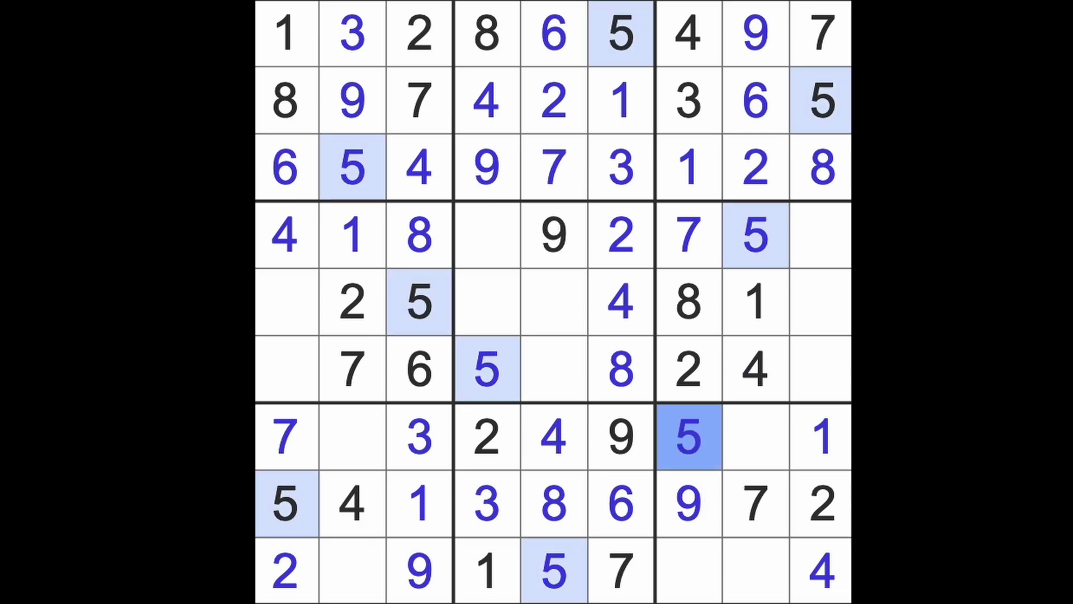
click(713, 579)
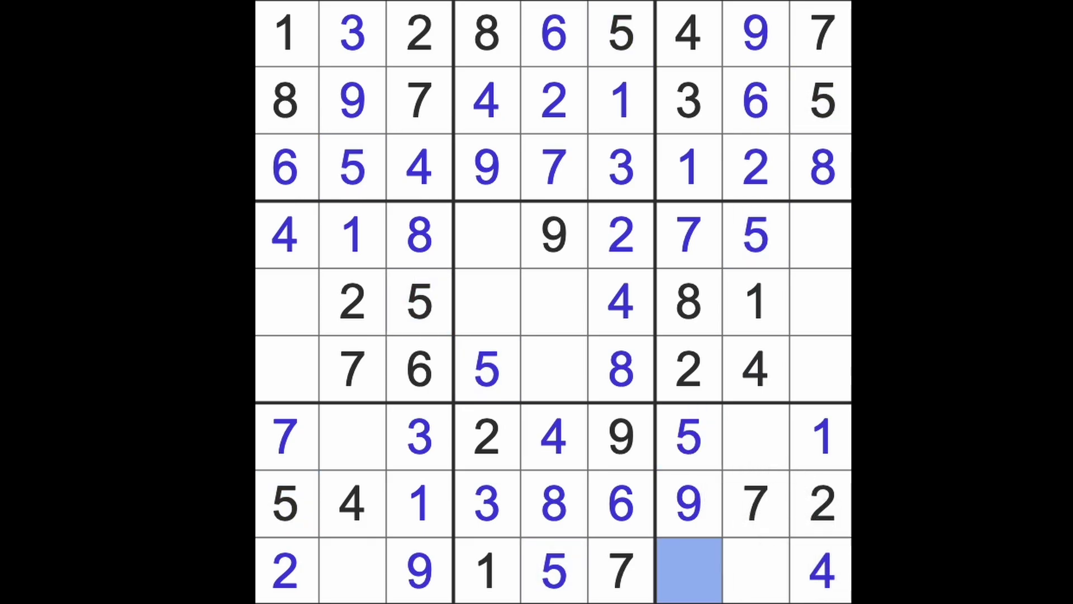
text(6)
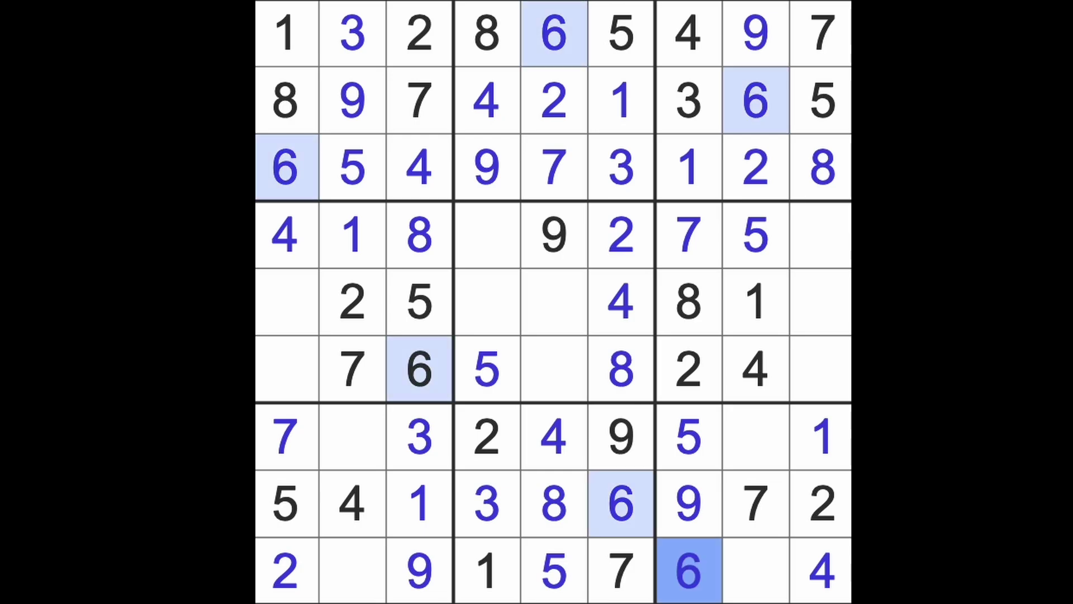
Step: Enter 6 at r7c2, 8 at r9c2, 8 at r7c8 and 3 at r9c8
drag(689, 587, 382, 588)
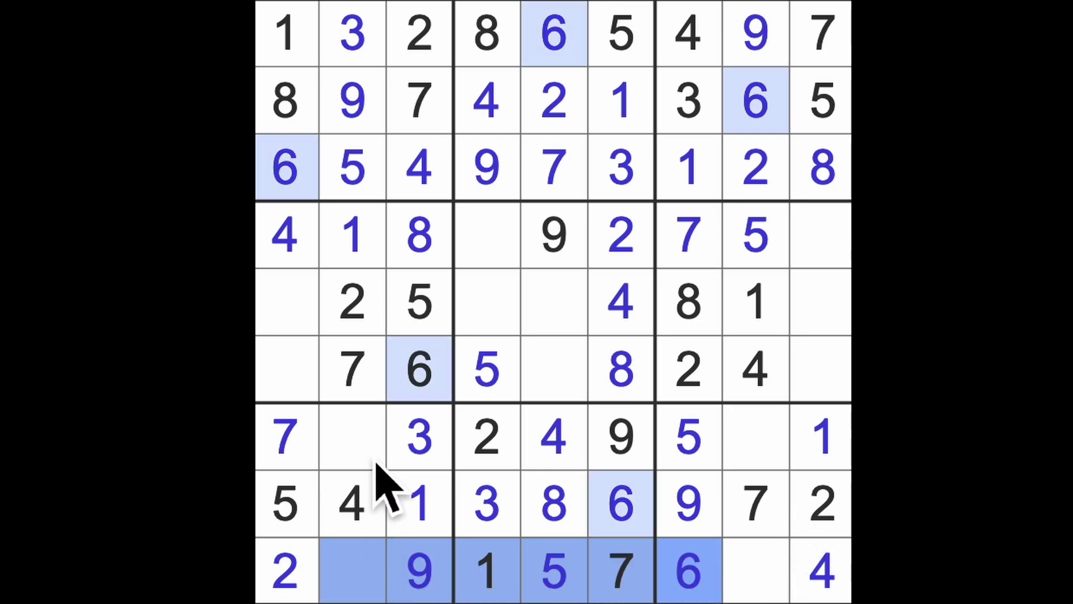
click(373, 444)
text(6)
click(362, 579)
text(8)
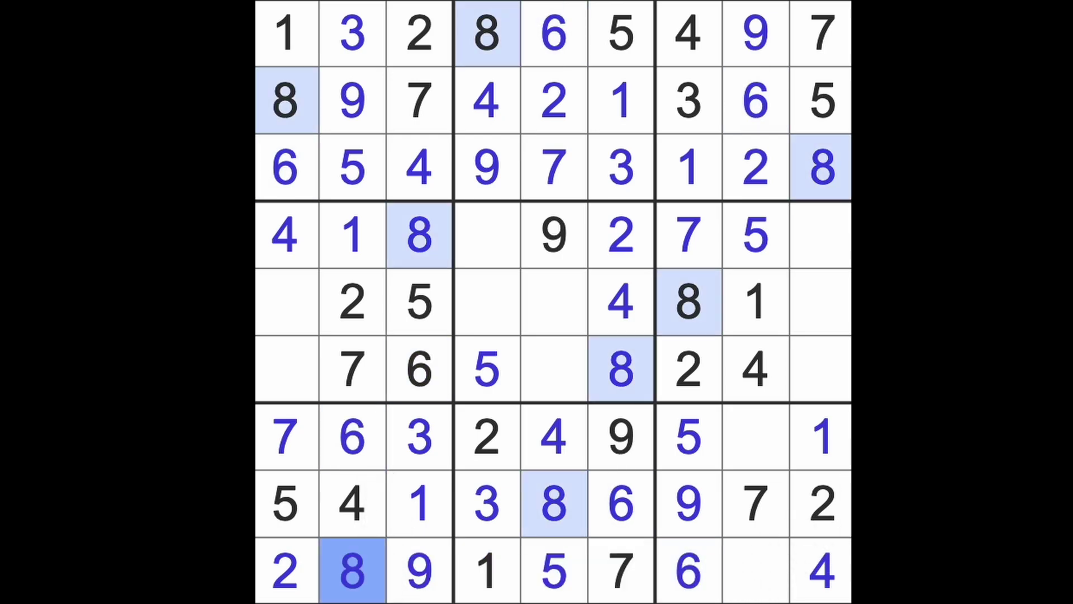
drag(369, 587, 822, 579)
click(755, 436)
text(8)
click(755, 570)
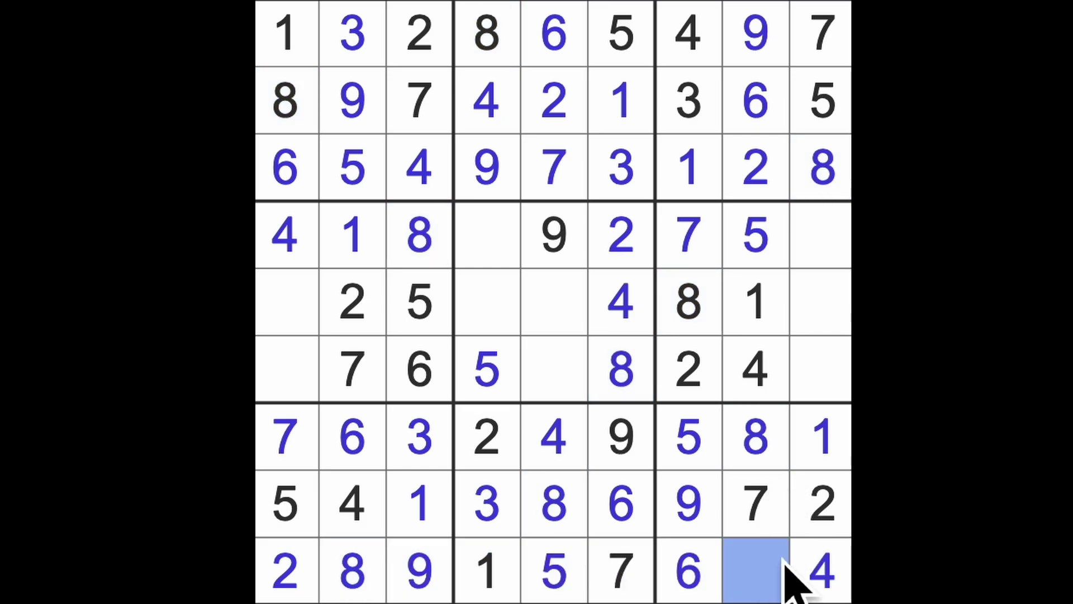
text(3)
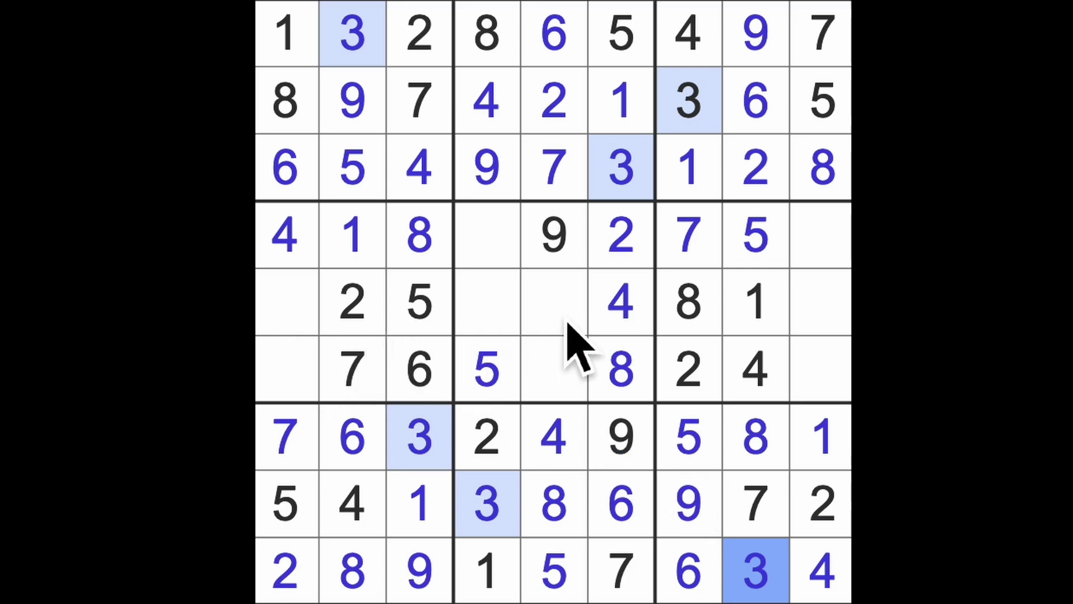
Step: Enter 1 in r6c5 and 3 in r5c5 of the centre column
drag(569, 323, 570, 395)
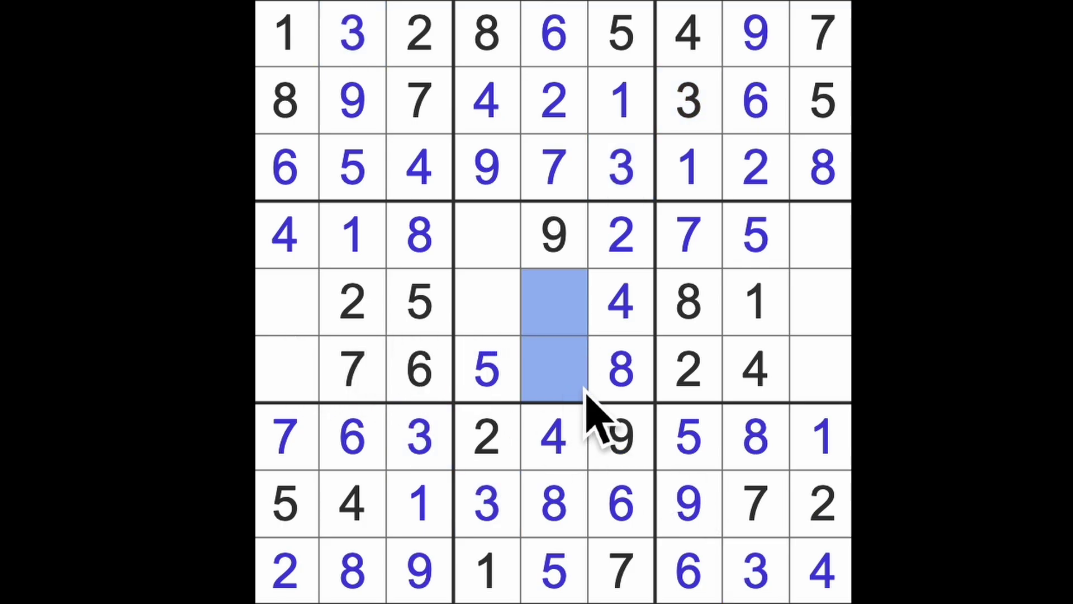
drag(755, 304, 621, 332)
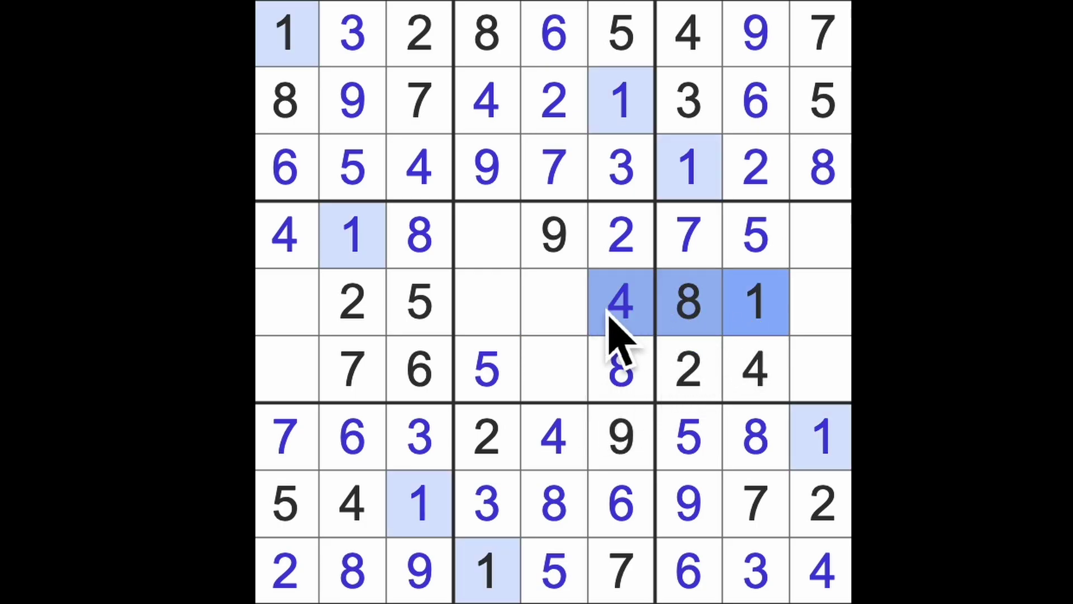
click(554, 368)
text(1)
click(563, 314)
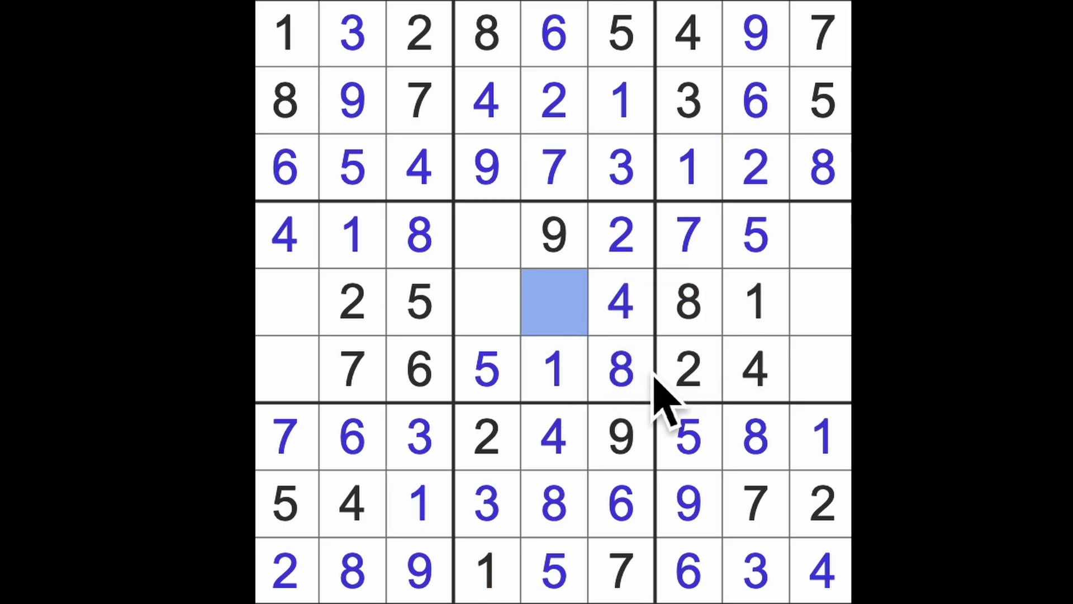
text(3)
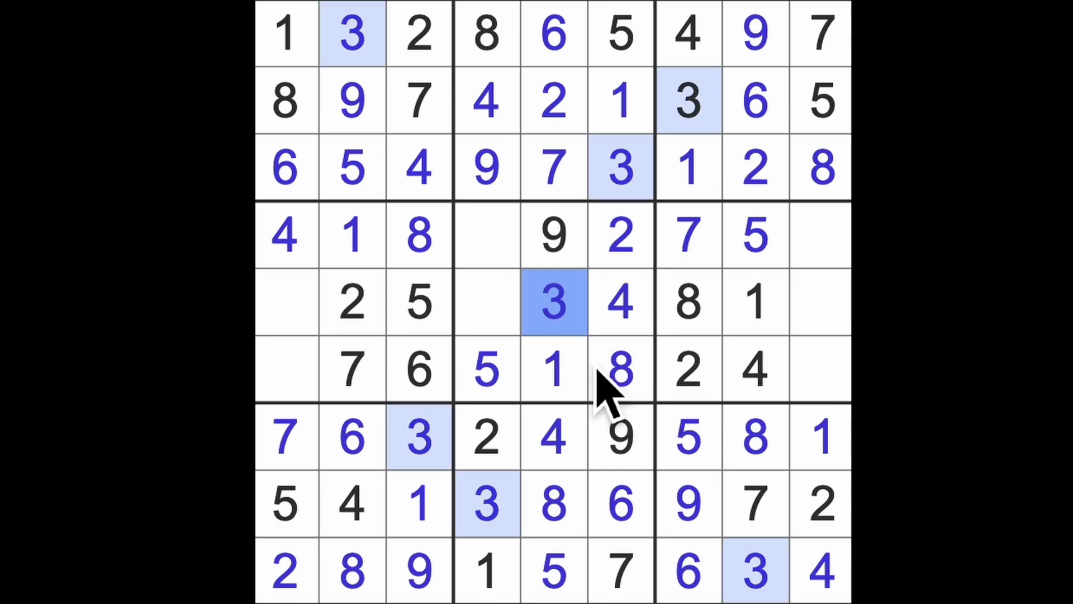
Step: Place 3s in r6c1 and r4c9
drag(554, 302, 285, 302)
click(285, 369)
text(3)
drag(285, 368, 817, 369)
drag(554, 302, 835, 302)
click(822, 234)
text(3)
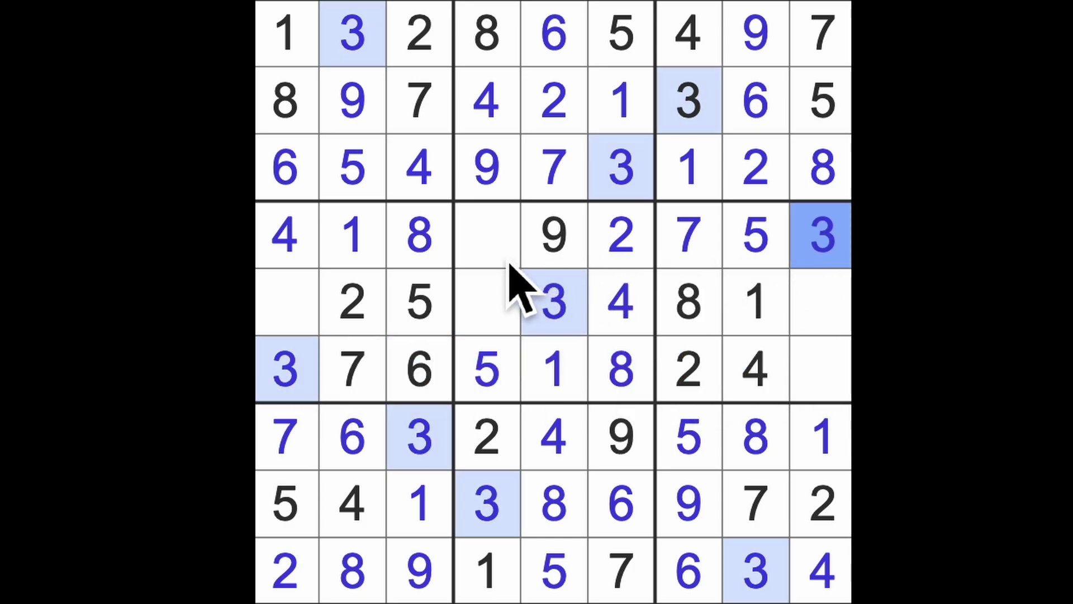
Step: Enter 9s in r5c1 and r6c9
click(285, 322)
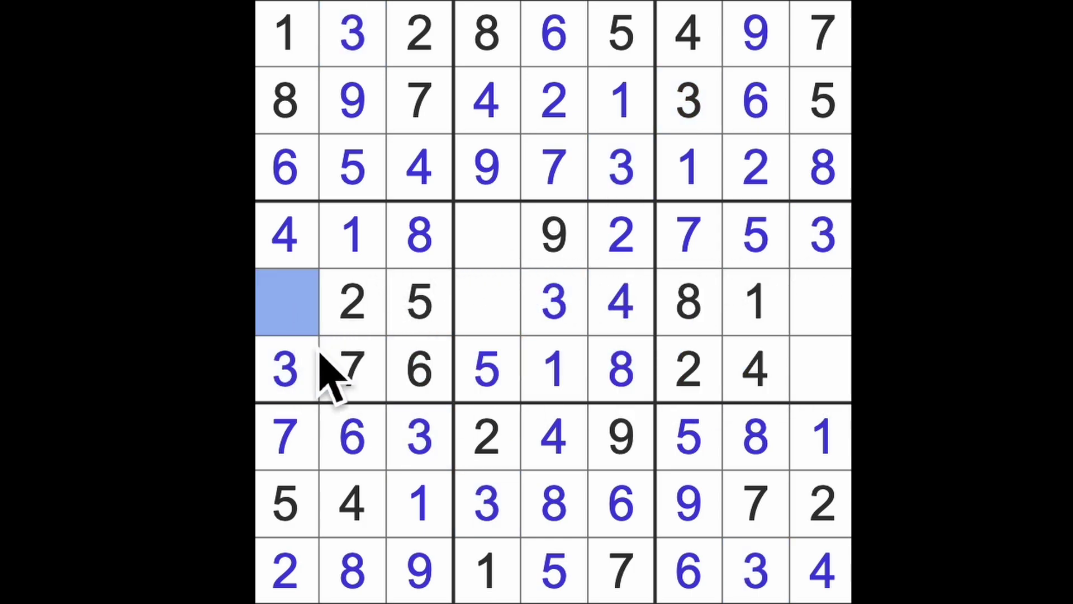
text(9)
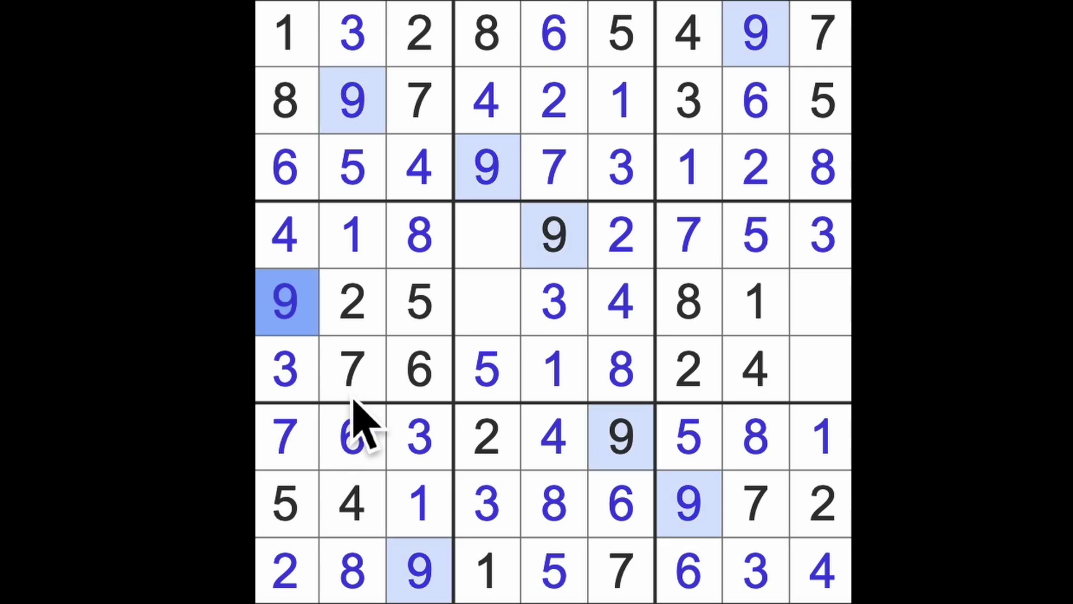
drag(285, 302, 486, 302)
drag(738, 302, 838, 302)
click(822, 369)
text(9)
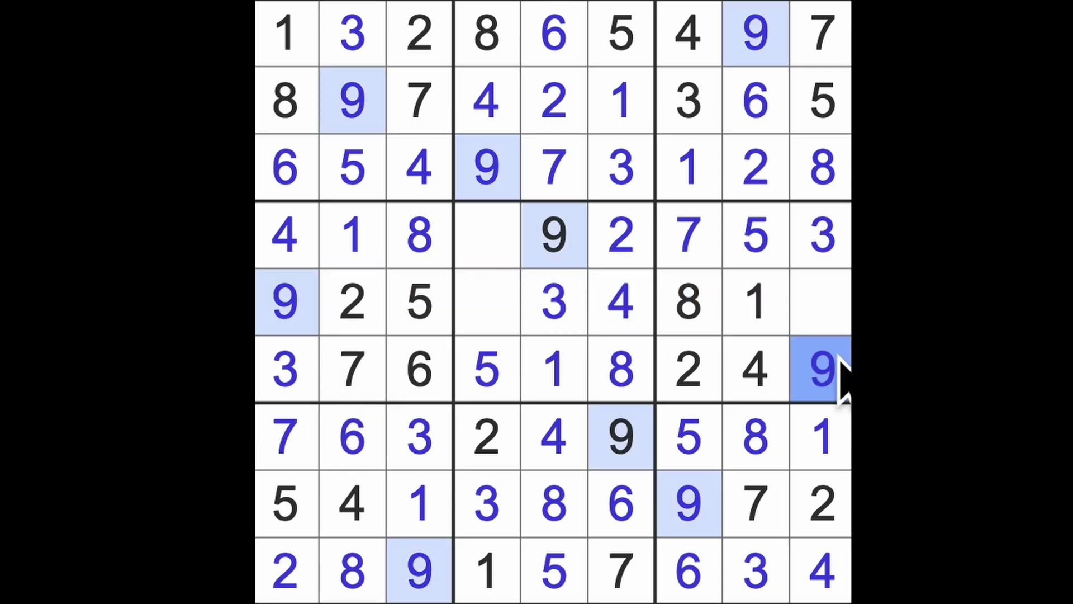
Step: Finish the grid with 6s in r5c9 and r4c4, and 7 in r5c4
click(821, 302)
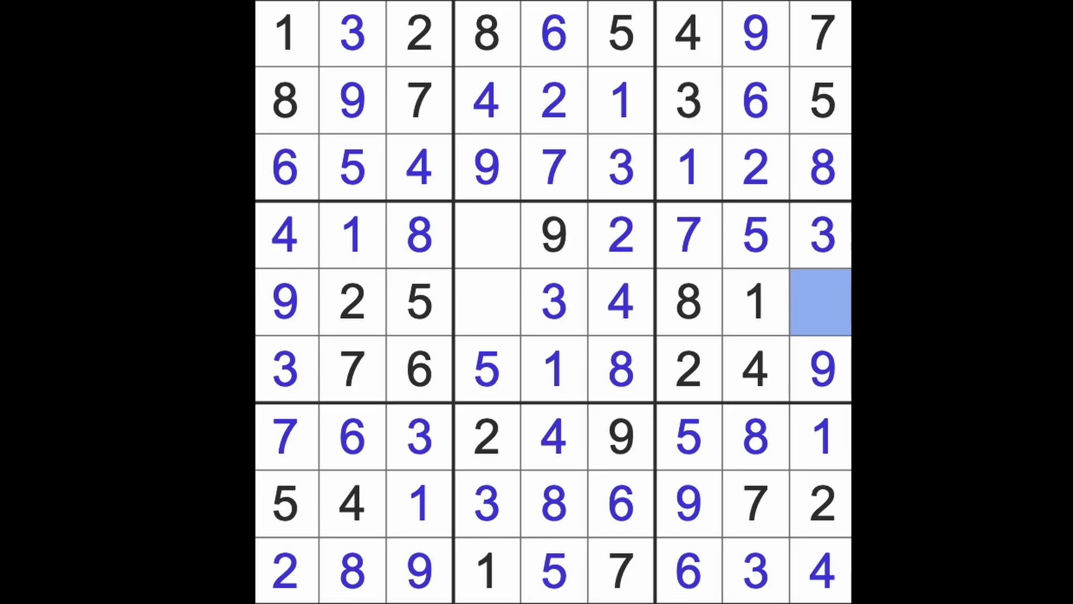
text(6)
drag(821, 302, 453, 310)
click(486, 234)
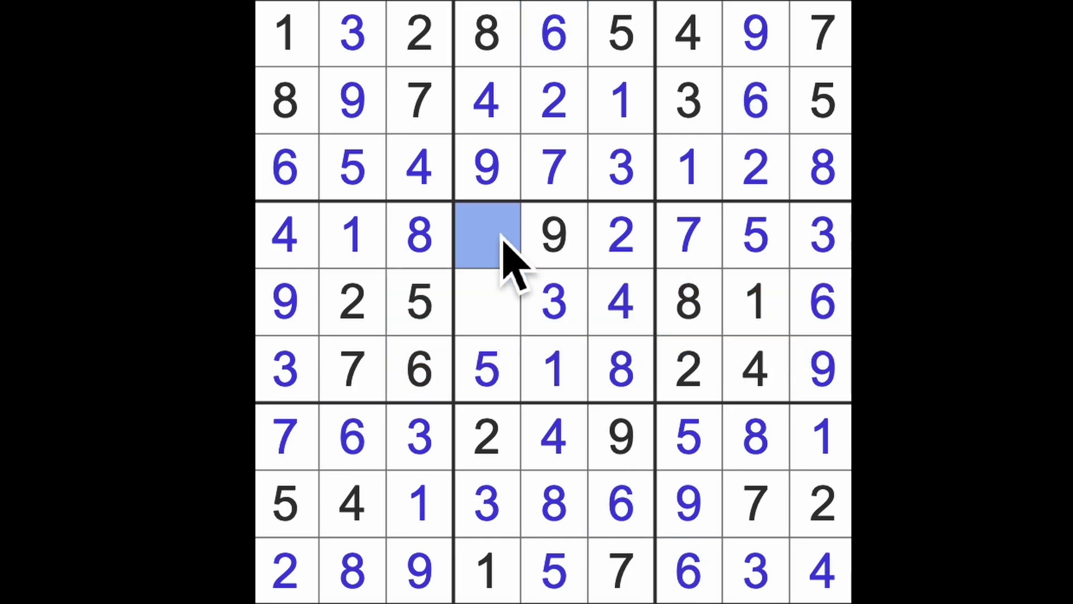
text(6)
click(487, 306)
text(7)
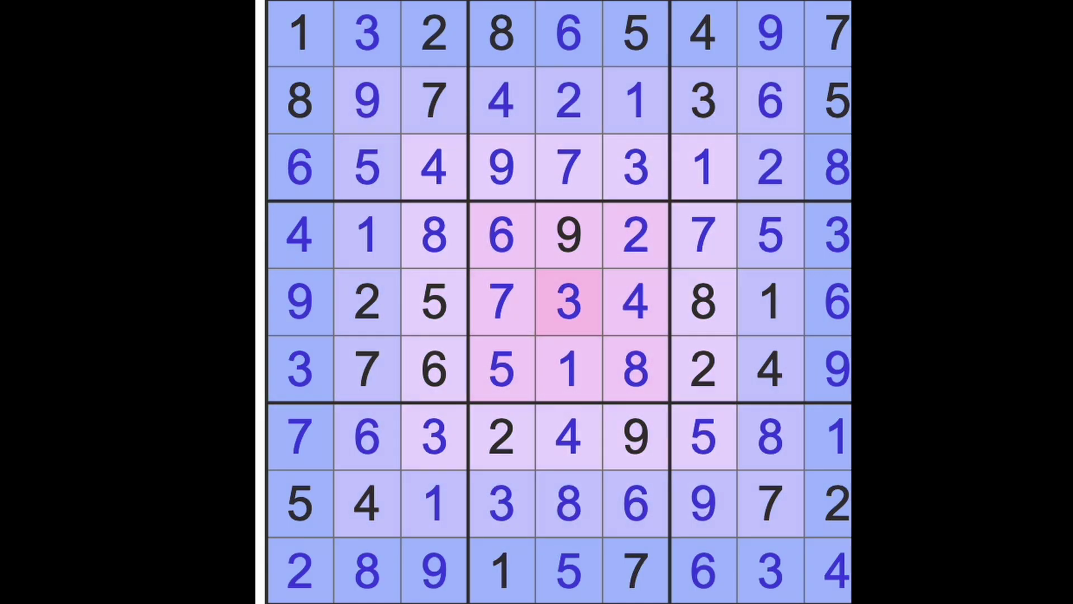